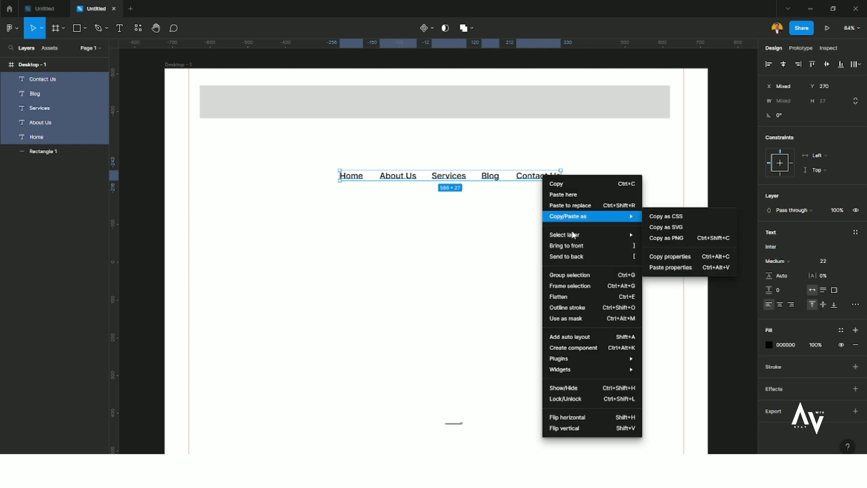
- Group the five navigation links and place the group on the grey header bar
drag(524, 177, 537, 103)
click(259, 149)
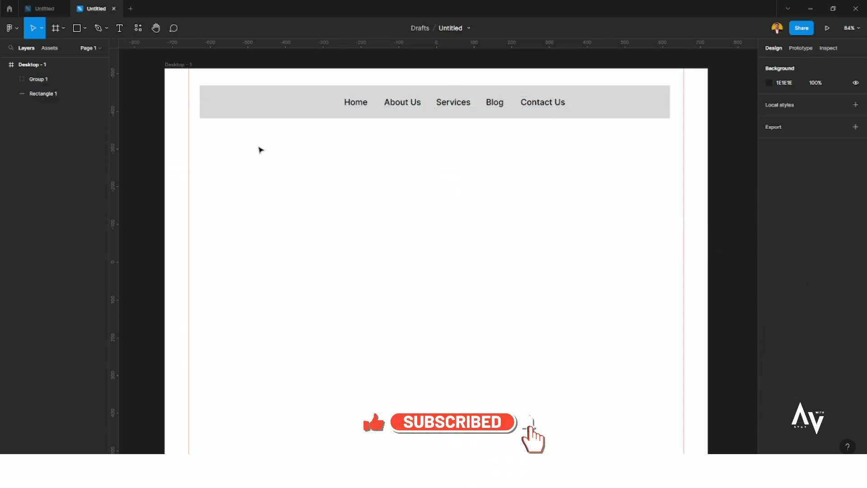
- Insert the Iconsax bold car icon on the page at a size of 48 × 48
click(138, 28)
click(261, 116)
text(car)
click(276, 186)
drag(379, 216, 429, 226)
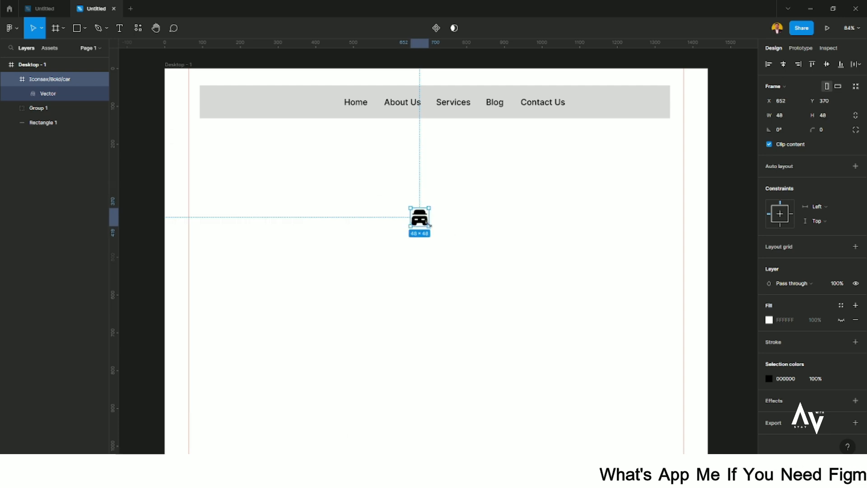
click(443, 221)
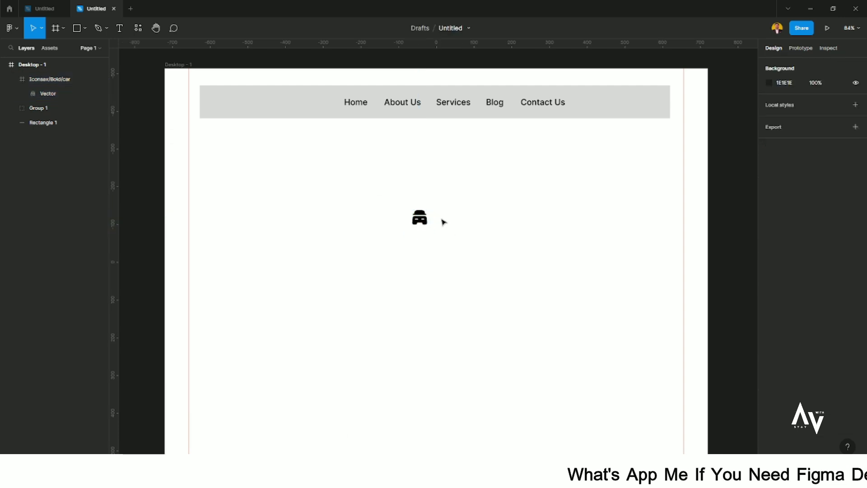
- Add the text "LOGO" in Bold at font size 30 and place it beside the car icon
click(477, 221)
text(LOGO)
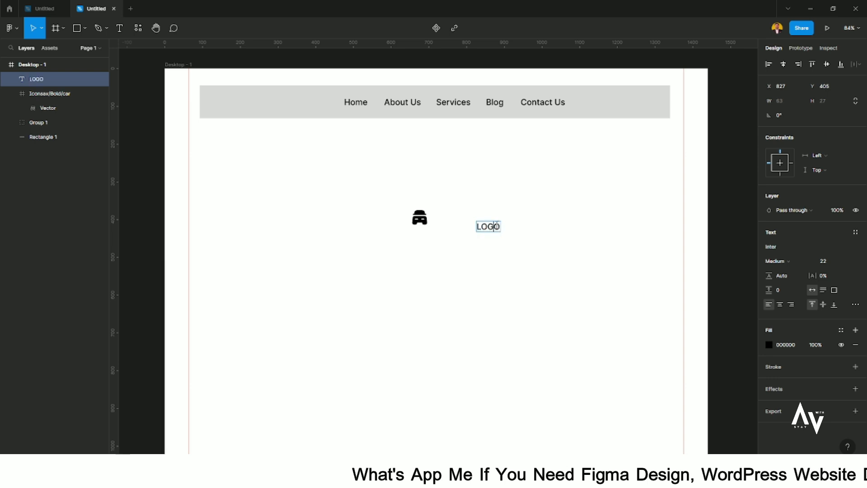
click(808, 262)
click(785, 280)
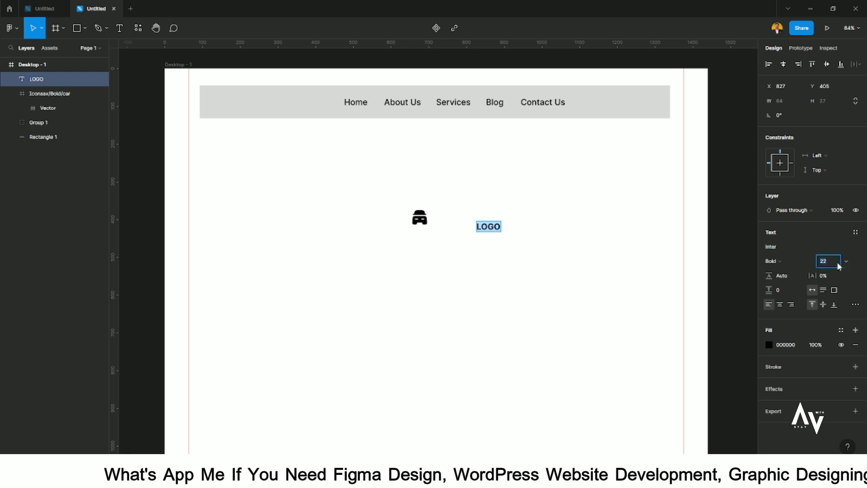
drag(494, 229, 449, 222)
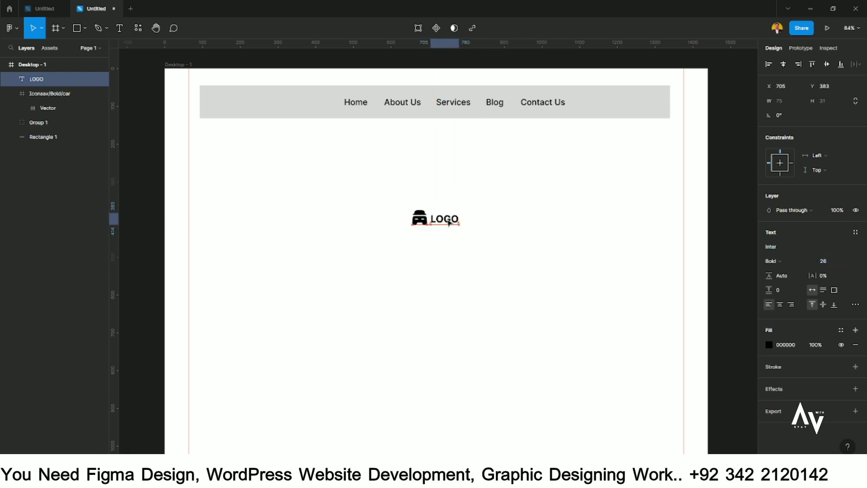
double_click(449, 222)
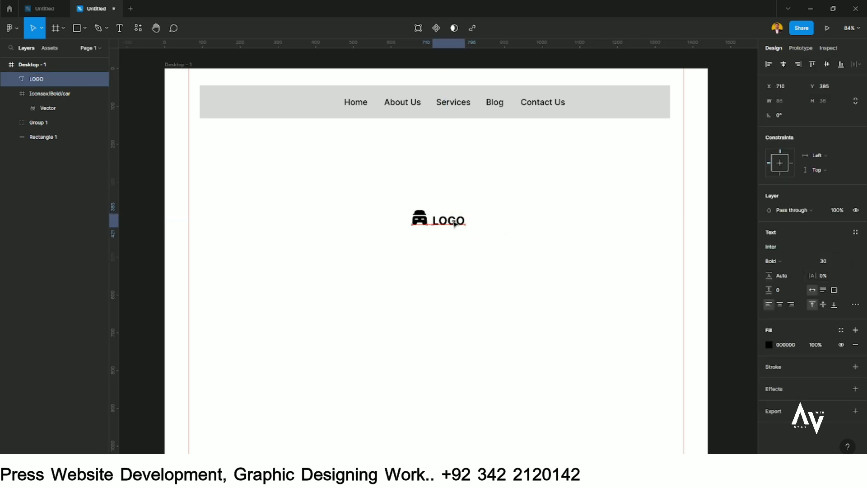
- Nudge the LOGO text to X 706, Y 381 to line it up with the car icon
click(486, 201)
click(449, 220)
key(Up)
key(Up)
key(Up)
key(Up)
key(Up)
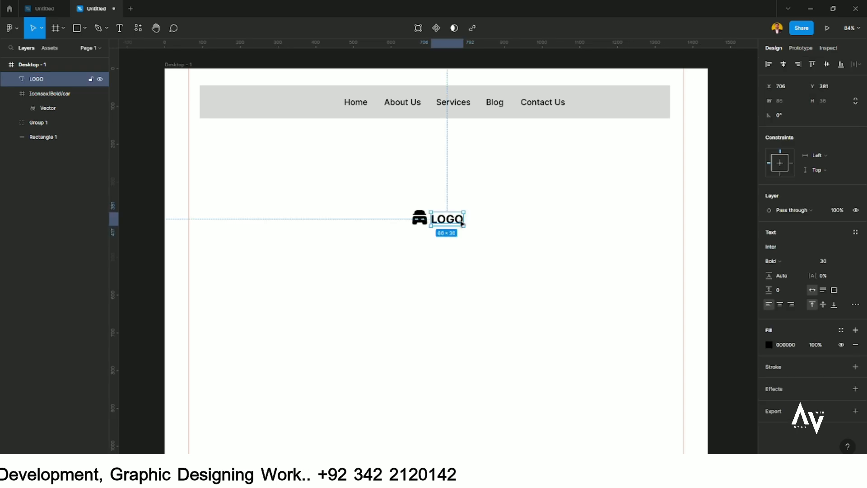
- Group the car icon with the LOGO text and place the group at the header bar's left end, at X 119, Y 66
drag(478, 195, 238, 105)
right_click(437, 217)
click(465, 289)
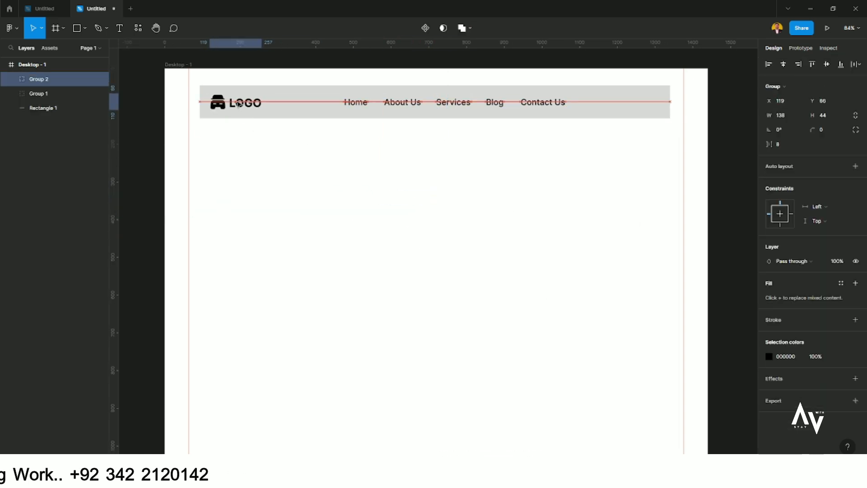
click(411, 240)
scroll(374, 127, up, 1)
click(360, 136)
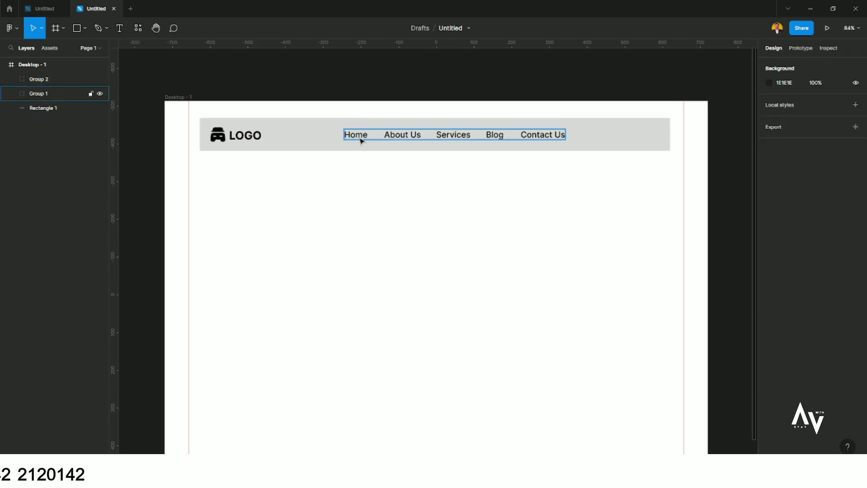
right_click(359, 138)
click(335, 174)
click(364, 135)
right_click(363, 133)
click(341, 251)
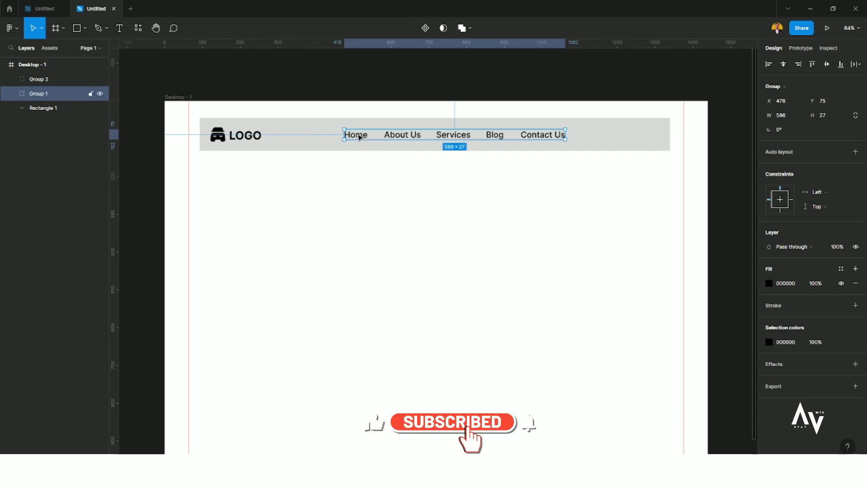
- Set the text colour of the Home link to red DB0000
double_click(360, 136)
click(769, 346)
drag(728, 275, 792, 257)
click(524, 262)
scroll(201, 123, up, 1)
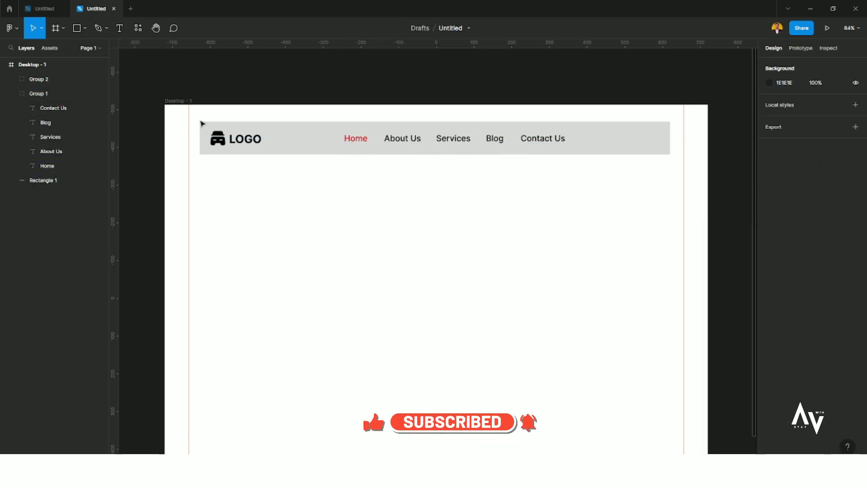
- Ungroup the logo and set the car icon's colour to red FF0000
scroll(233, 142, up, 3)
click(239, 146)
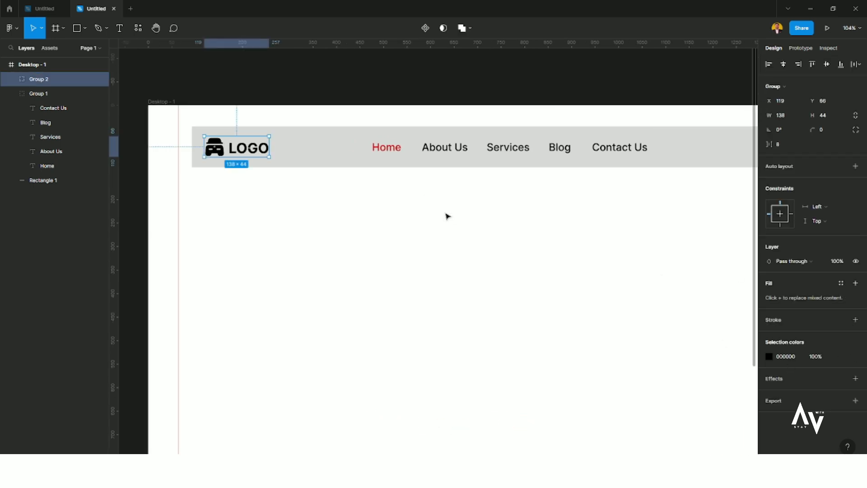
right_click(230, 143)
click(277, 269)
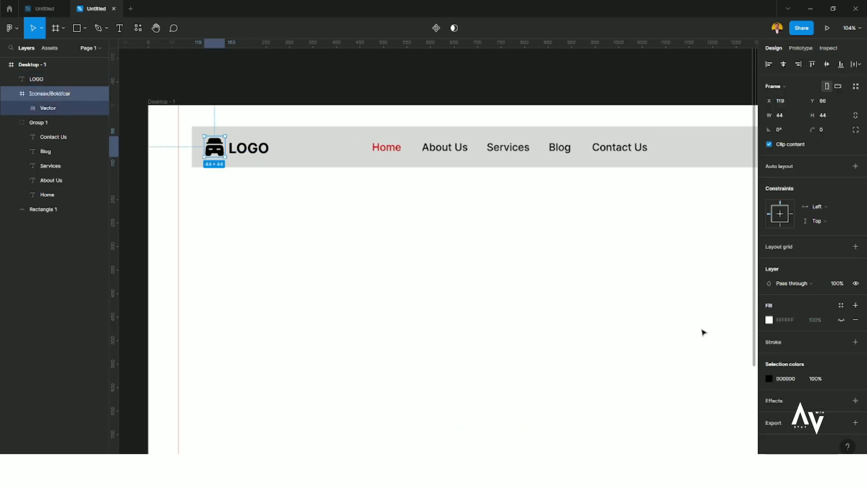
click(770, 380)
drag(743, 259, 758, 223)
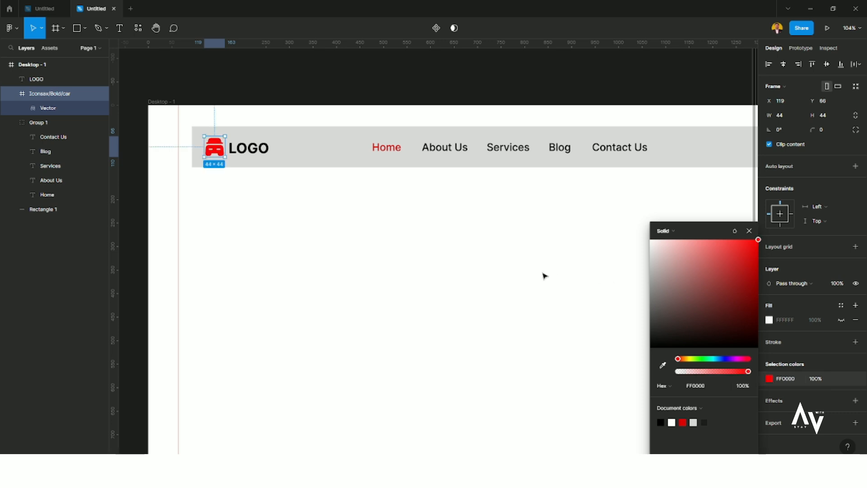
click(544, 275)
- Draw a rectangle flush with the header bar's right end and widen it to 296 × 87
scroll(364, 202, down, 5)
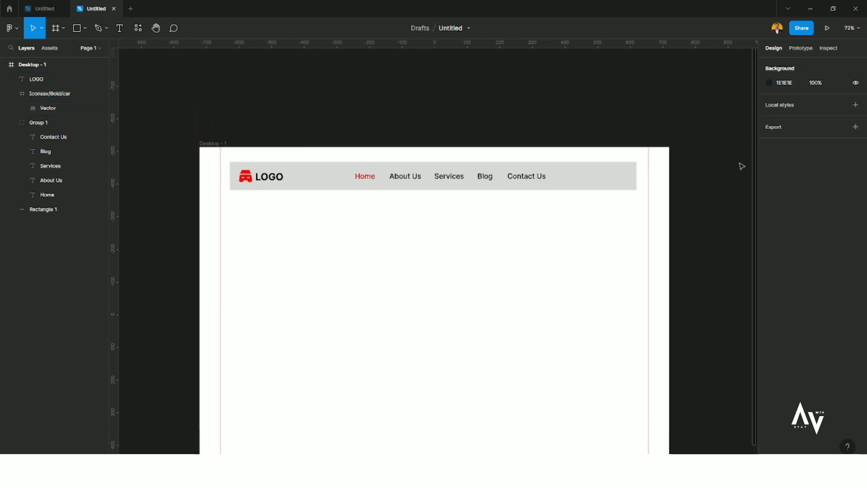
scroll(741, 167, up, 2)
key(r)
mouse_move(530, 161)
mouse_down()
mouse_move(584, 193)
mouse_move(621, 194)
mouse_up()
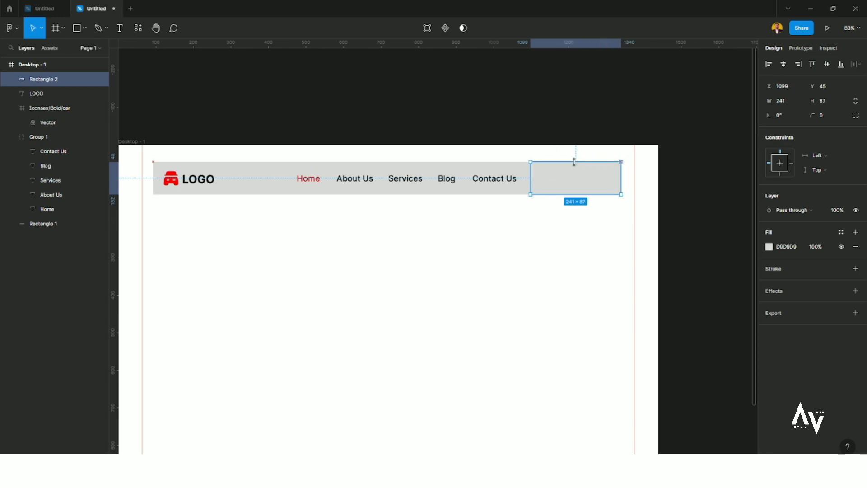
drag(530, 178, 505, 179)
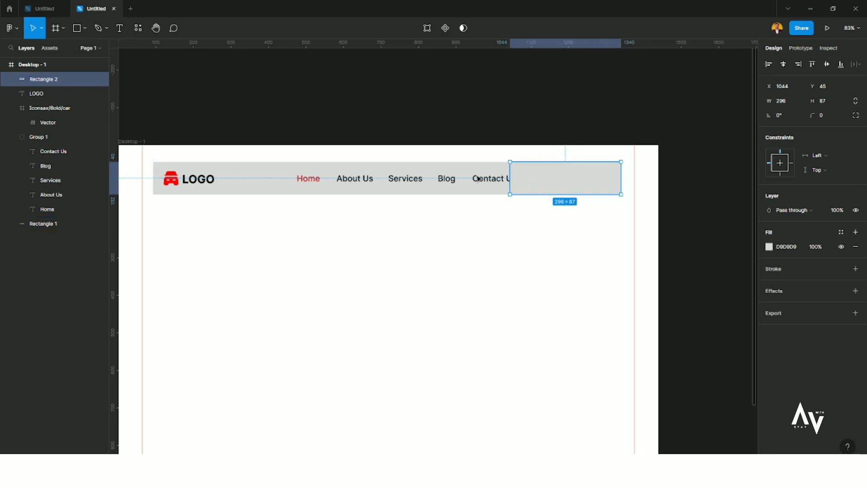
- Shift the navigation links group left so Contact Us clears the new rectangle
click(382, 220)
drag(389, 180, 363, 181)
click(402, 223)
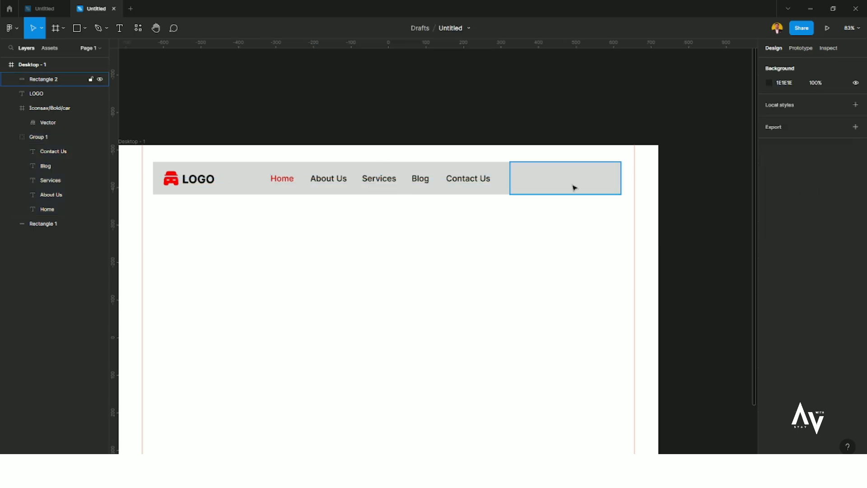
- Fill the rectangle at the header bar's right end with a light red
click(574, 187)
click(768, 247)
drag(748, 249, 731, 243)
click(521, 251)
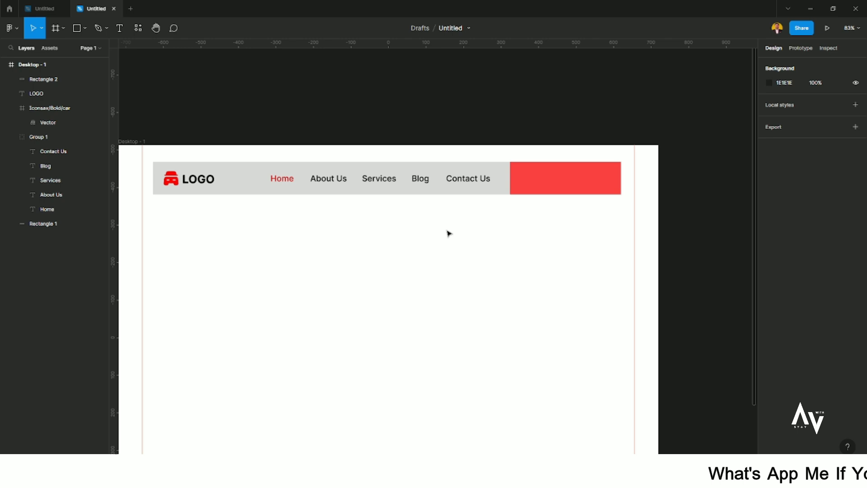
- Add the text "Purchase Now" below the header in Semi Bold with a white FFFFFF fill
click(275, 269)
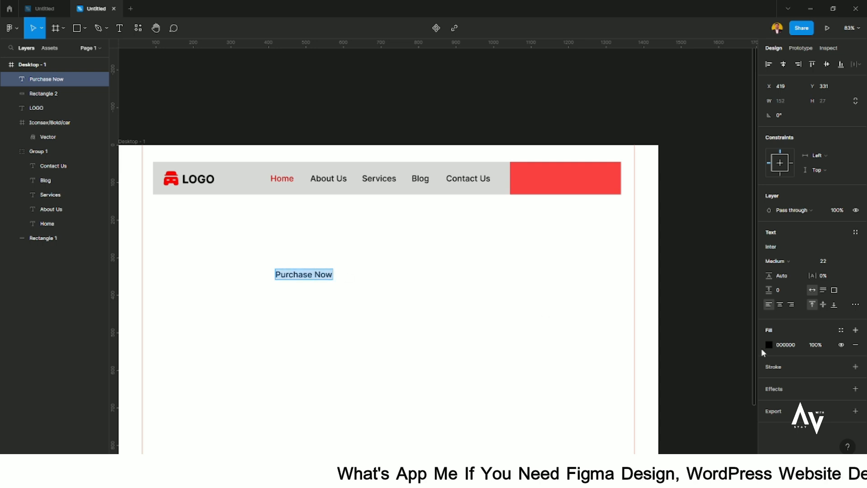
click(775, 261)
click(796, 273)
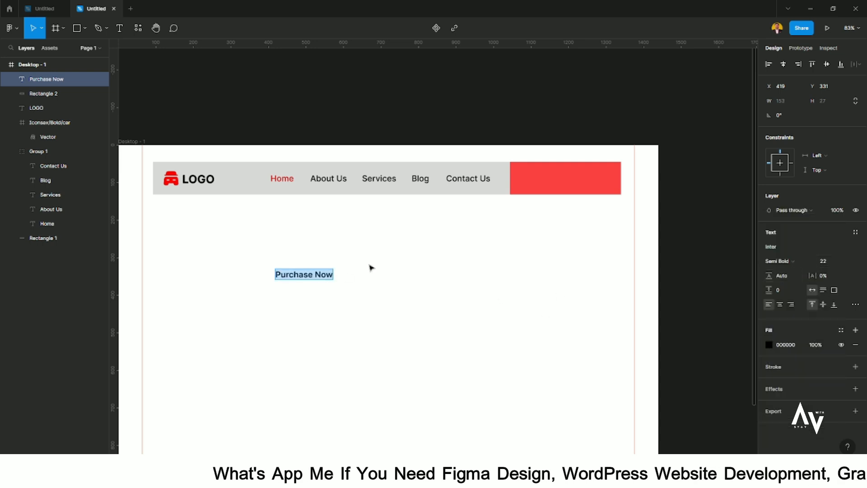
click(769, 344)
drag(687, 284, 622, 217)
click(445, 293)
- Move the Purchase Now text onto the red rectangle and set its font size to 26
drag(312, 274, 578, 181)
click(835, 265)
key(Up)
click(718, 256)
- Centre the Purchase Now text horizontally and vertically on the red rectangle
click(606, 187)
shift+click(591, 179)
click(784, 64)
click(826, 64)
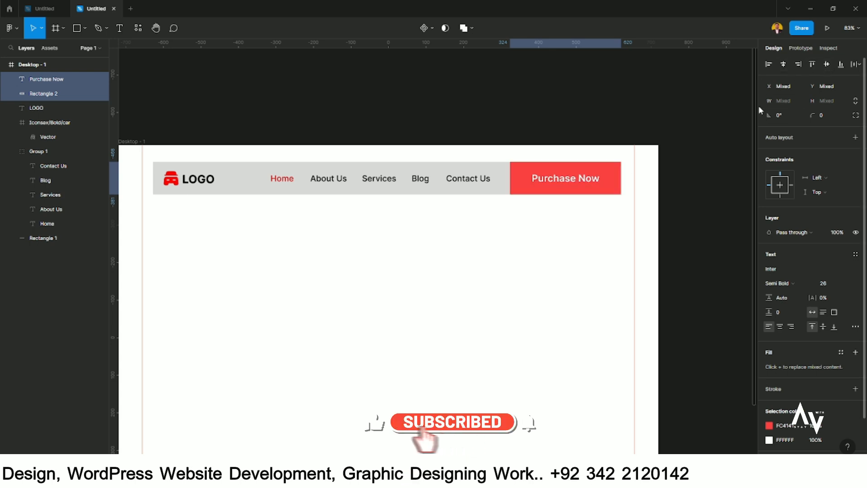
click(556, 272)
- Select all the header elements and move them down 20 px together
scroll(286, 294, down, 1)
drag(562, 233, 158, 158)
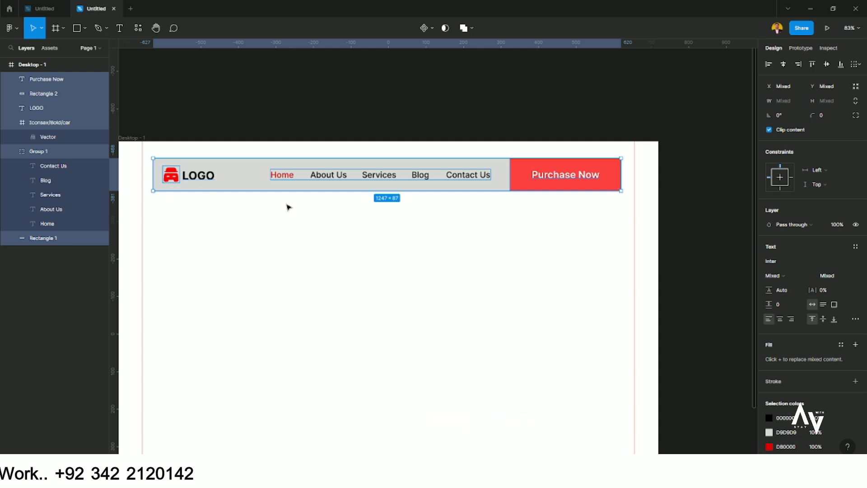
key(shift+Down)
key(shift+Down)
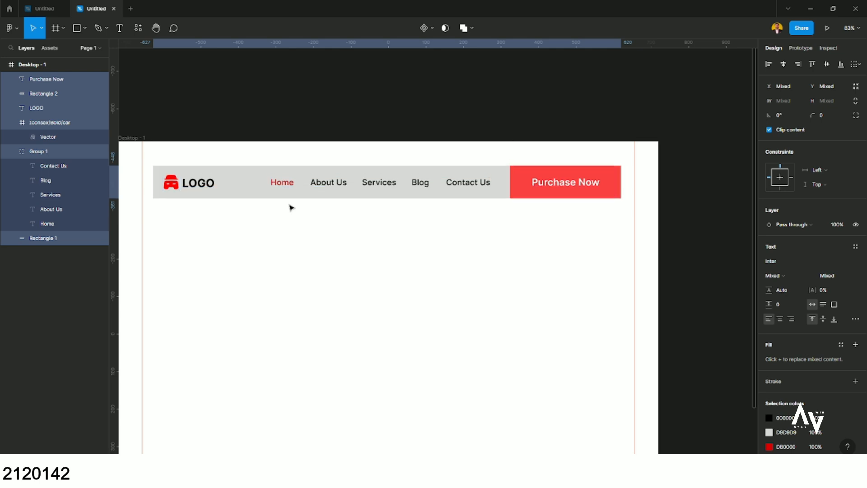
click(392, 344)
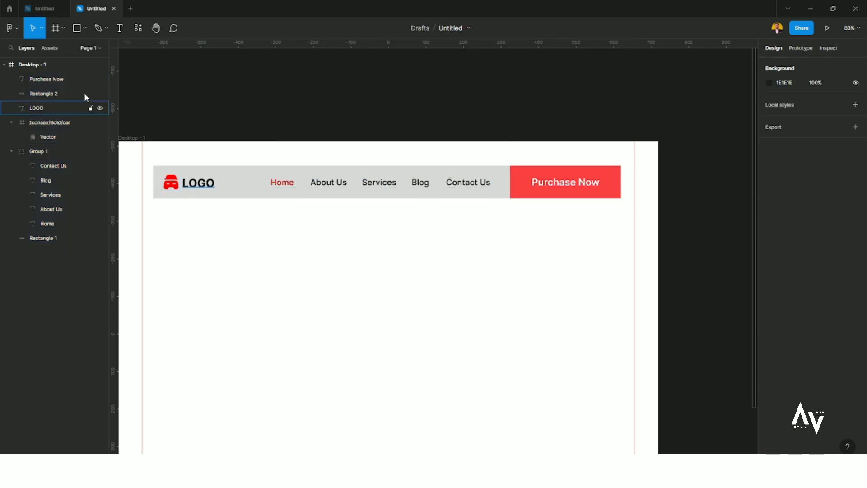
- Import the rev_home3 image from the Car Repair Images folder and place it in the right part of the Desktop - 1 frame
click(77, 31)
click(77, 115)
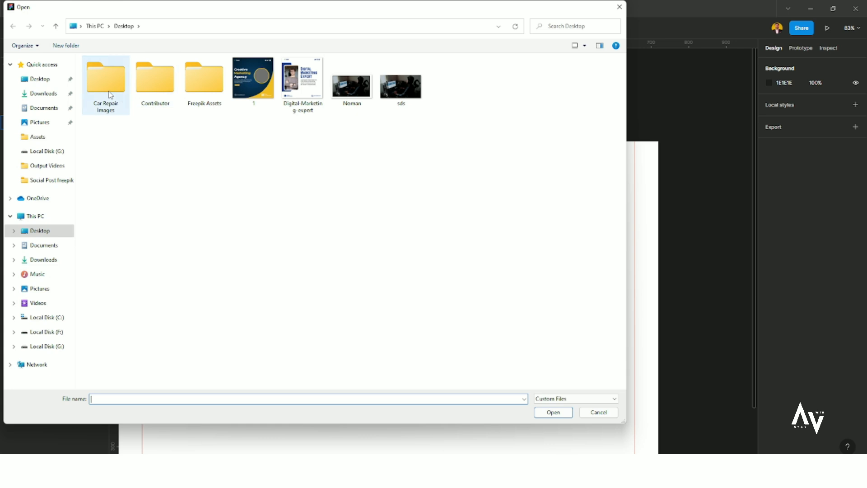
double_click(109, 97)
scroll(429, 301, down, 2)
click(122, 258)
click(553, 412)
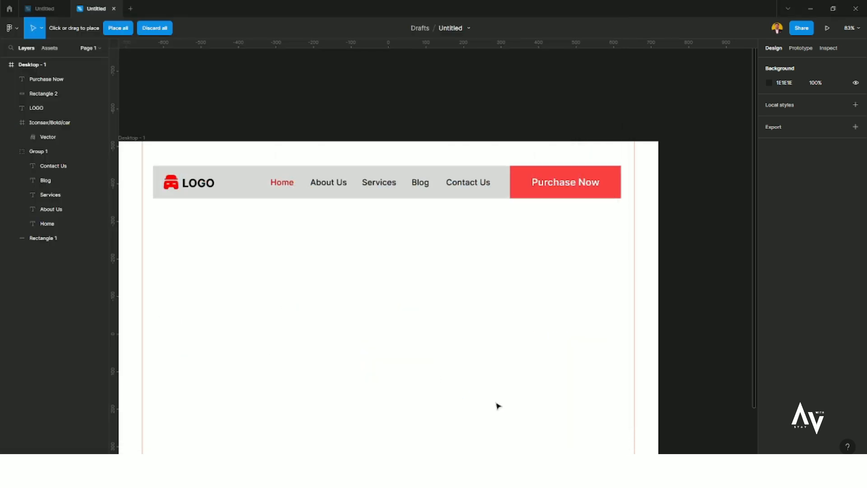
scroll(368, 308, down, 3)
ctrl+scroll(368, 308, down, 2)
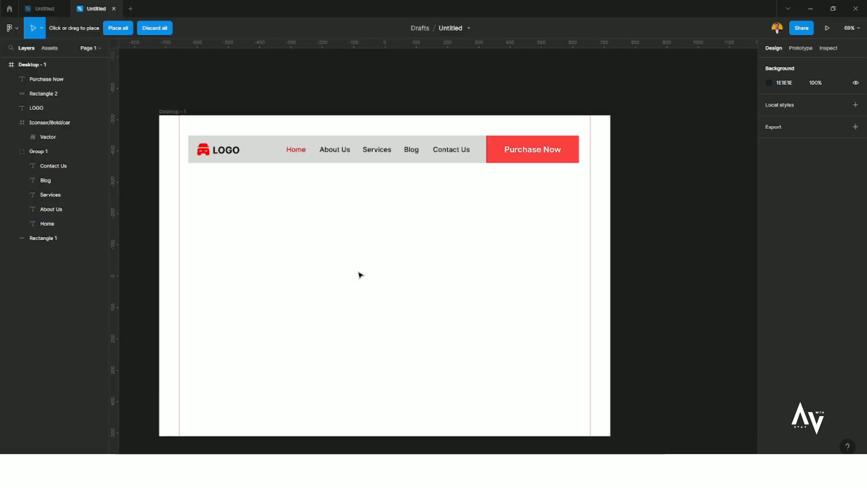
click(359, 272)
drag(402, 329, 529, 303)
- Scale the mechanic image proportionally to 861 × 836 and align it with the frame's right edge at X 579, Y -13
key(ctrl+t)
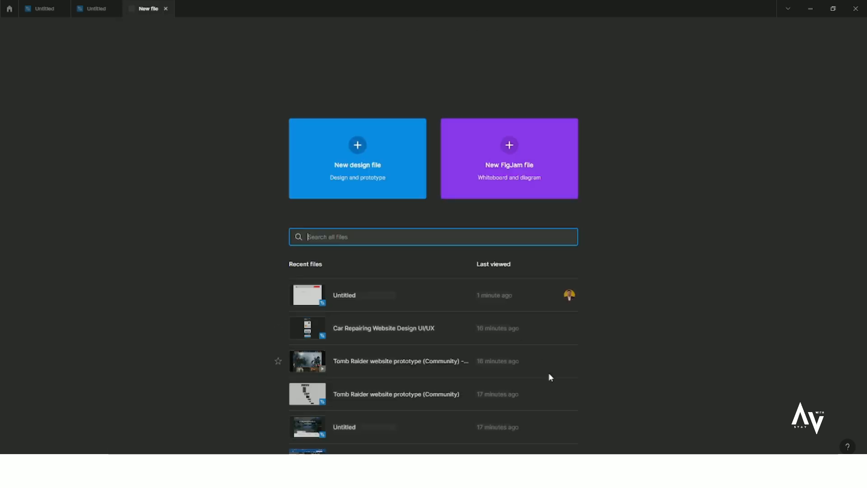
key(ctrl+w)
alt+shift+drag(619, 376, 591, 350)
drag(504, 297, 524, 271)
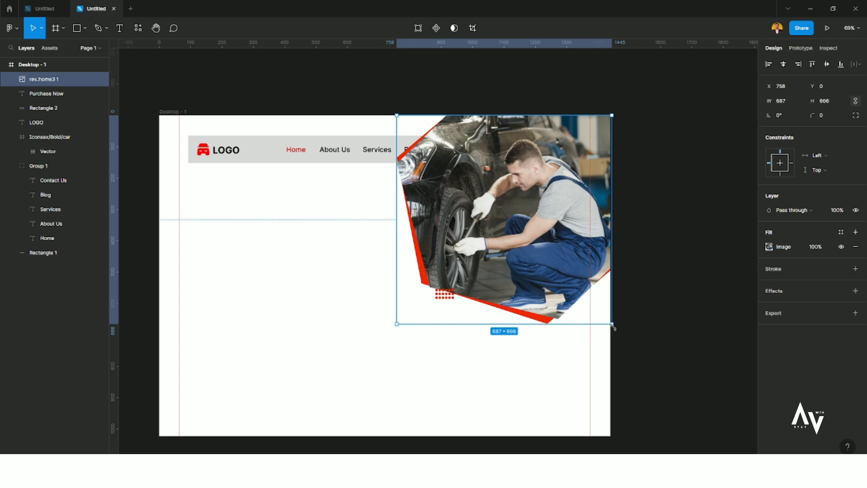
alt+shift+drag(613, 326, 625, 338)
drag(573, 288, 548, 316)
alt+shift+drag(607, 368, 616, 378)
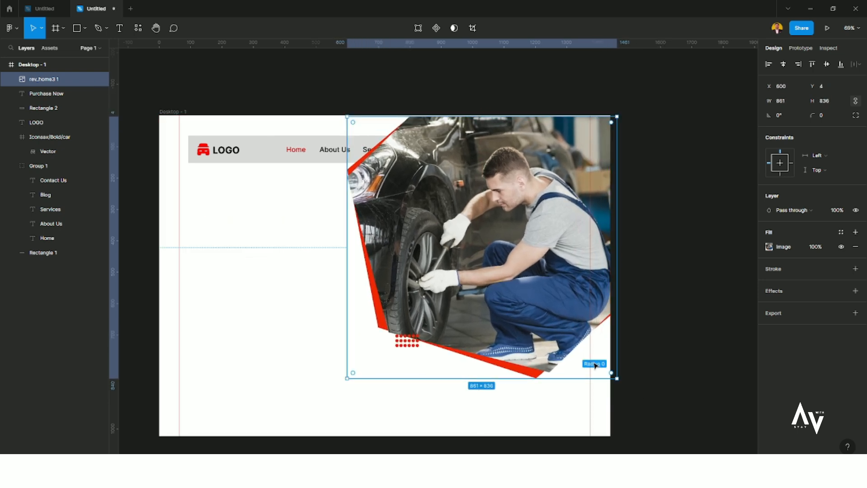
drag(552, 331, 574, 315)
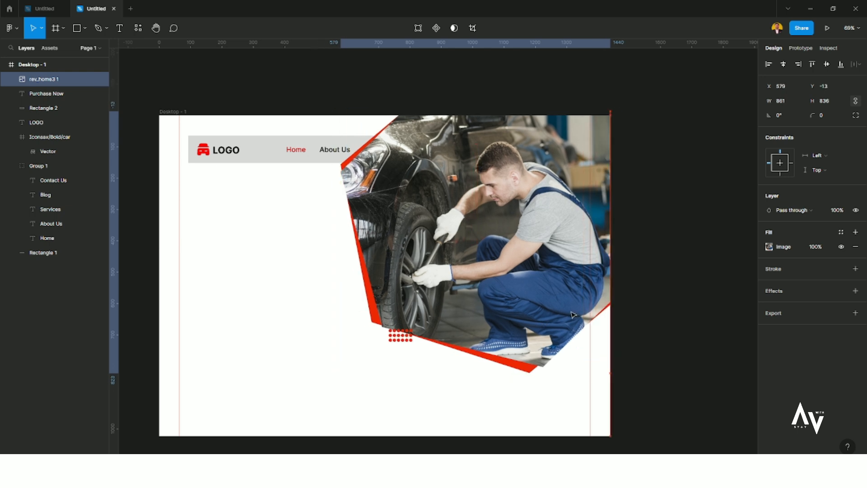
- Bring all header elements in front of the mechanic image and align the image to the frame's top-right corner at X 579, Y 0
click(306, 201)
drag(456, 199, 435, 273)
drag(514, 121, 199, 163)
right_click(283, 148)
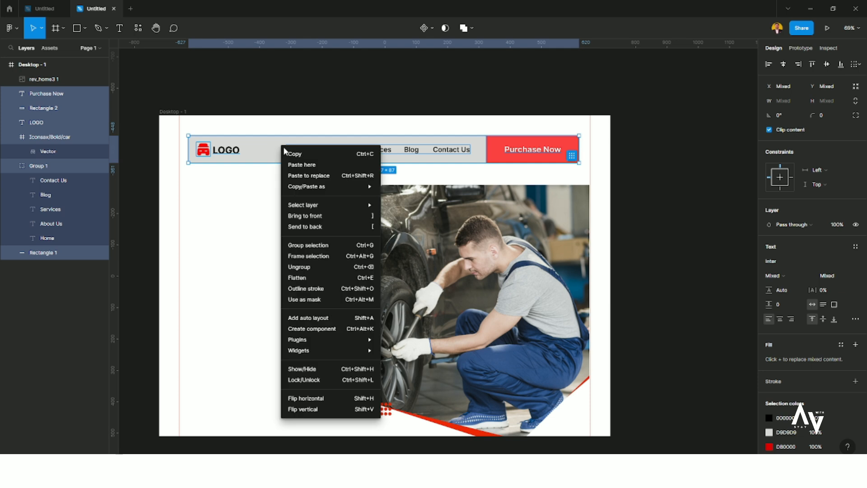
click(317, 216)
drag(527, 292, 547, 224)
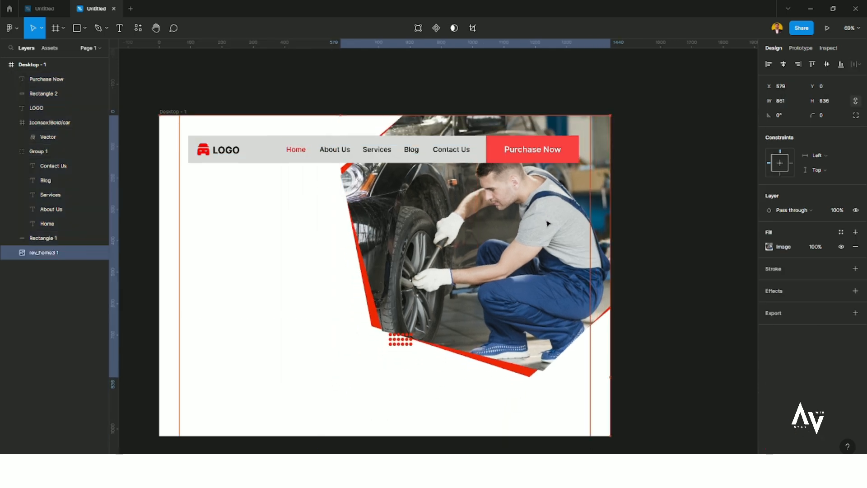
- Change the header bar rectangle's fill to white FFFFFF
click(664, 236)
click(277, 141)
click(771, 248)
drag(652, 252, 615, 232)
click(748, 231)
click(738, 230)
click(467, 145)
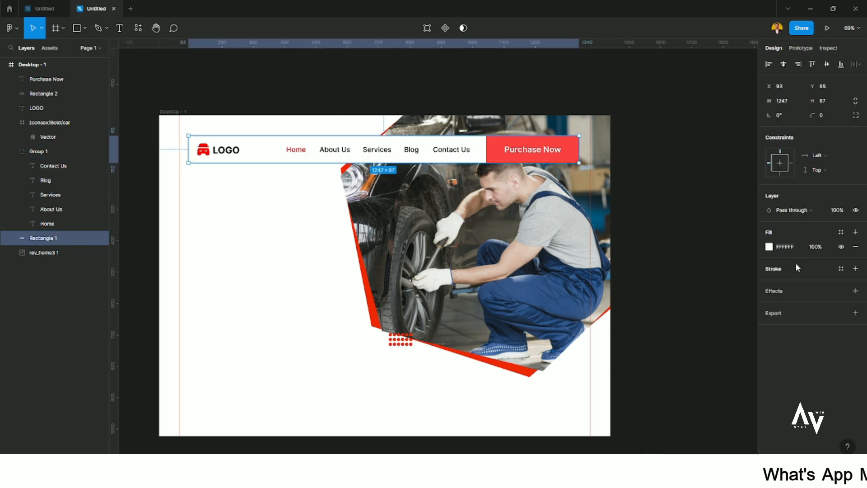
- Add an inside stroke of 2 to the header bar, coloured with the red sampled from the Purchase Now button
click(855, 268)
click(828, 300)
text(2)
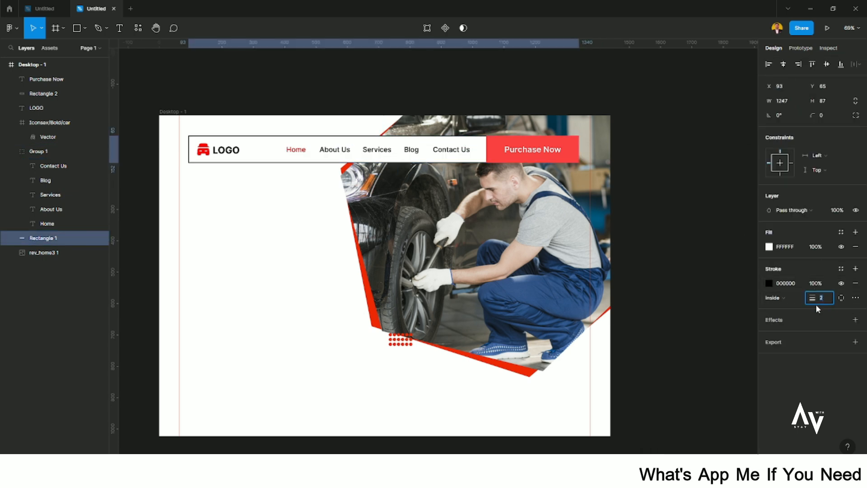
click(769, 283)
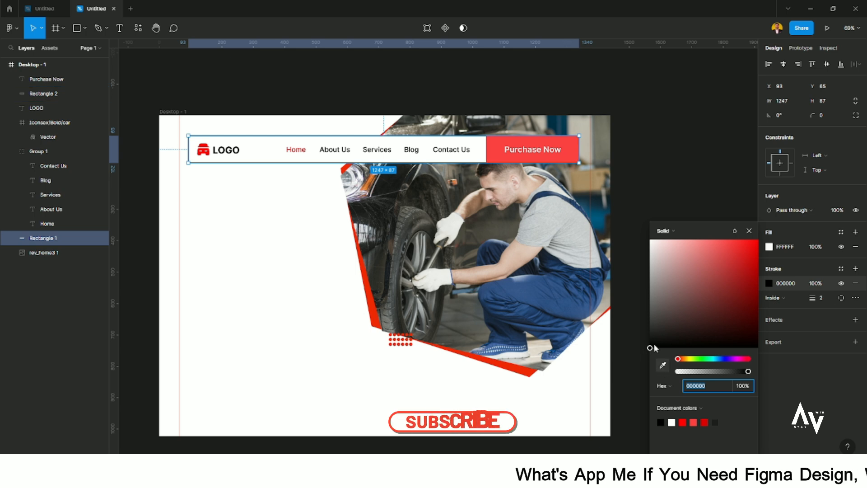
click(662, 365)
click(574, 158)
click(748, 231)
click(704, 213)
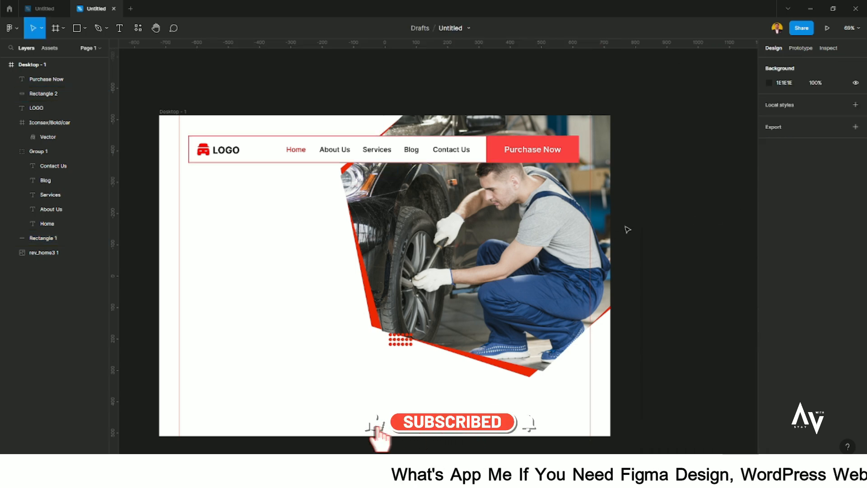
- Add the text "Professional Car" in the blank area beside the mechanic image, below the header
key(t)
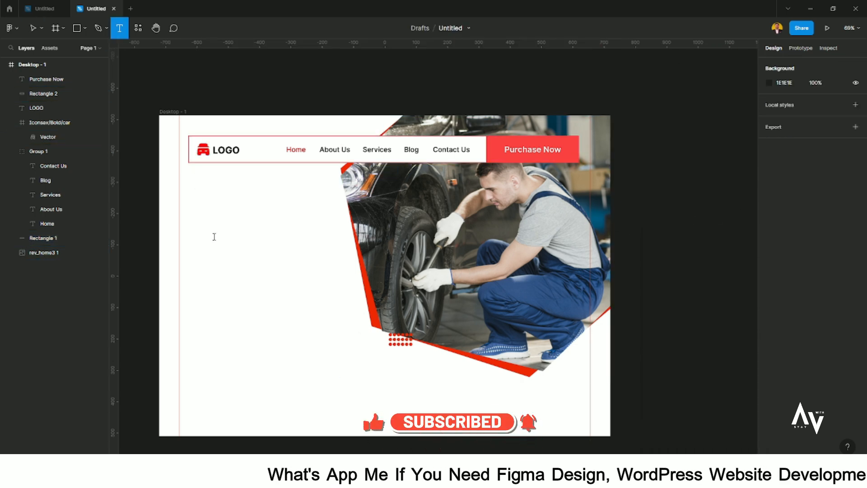
click(206, 211)
text(Professional Car)
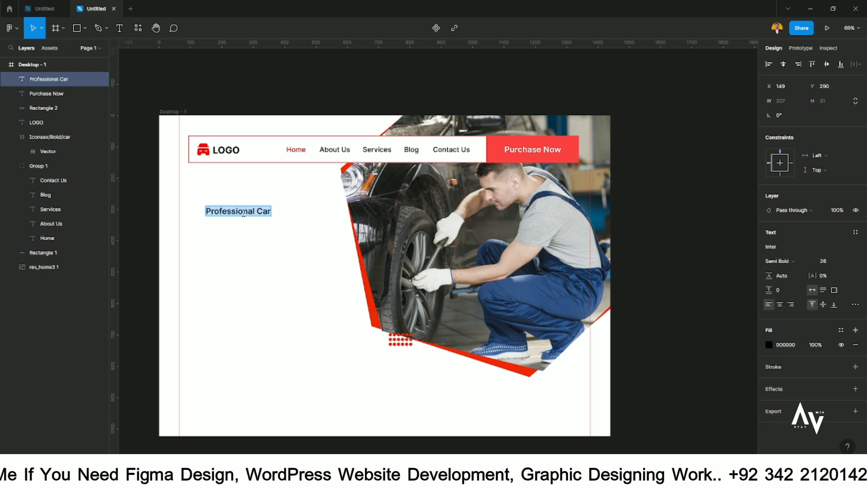
- Format the Professional Car heading as Poppins Bold at font size 63
key(Up)
key(Up)
key(Up)
key(Up)
key(Up)
key(Up)
key(Up)
key(Up)
key(Up)
key(Up)
key(Up)
key(Up)
key(Up)
key(Up)
key(Up)
key(Up)
key(Up)
key(Up)
key(Up)
key(Up)
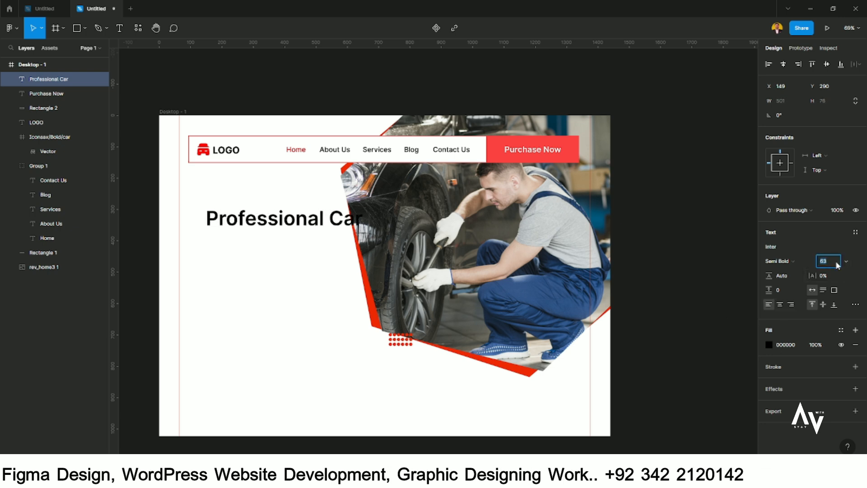
click(808, 247)
text(Poppins)
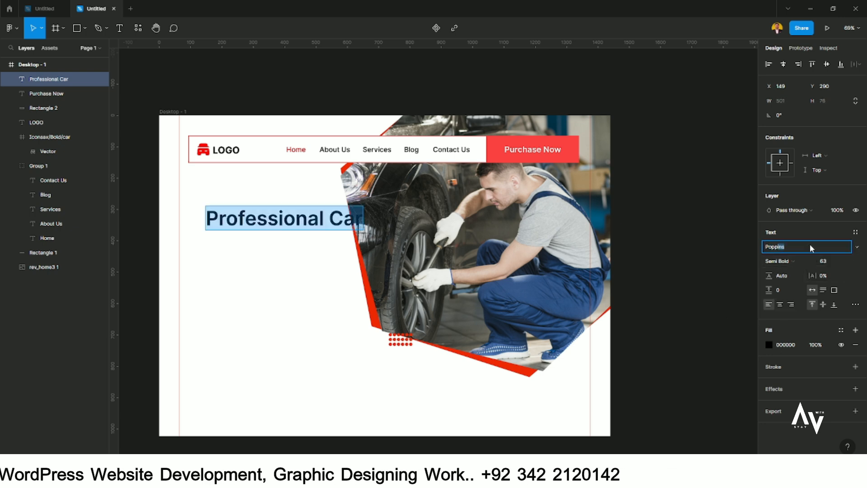
click(800, 261)
click(798, 273)
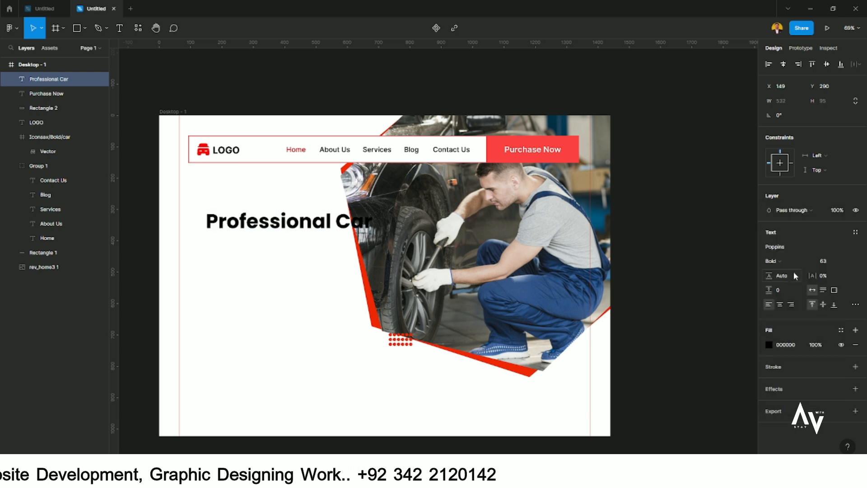
- Move the Professional Car heading down and over to the frame's left margin guide
key(Escape)
mouse_move(269, 243)
mouse_down()
mouse_move(261, 283)
mouse_move(259, 256)
mouse_up()
click(272, 282)
- Create a "Car Repair Services" text in red FF0000 above the heading from a copy of the Purchase Now text
alt+drag(547, 150, 276, 205)
click(768, 344)
click(738, 279)
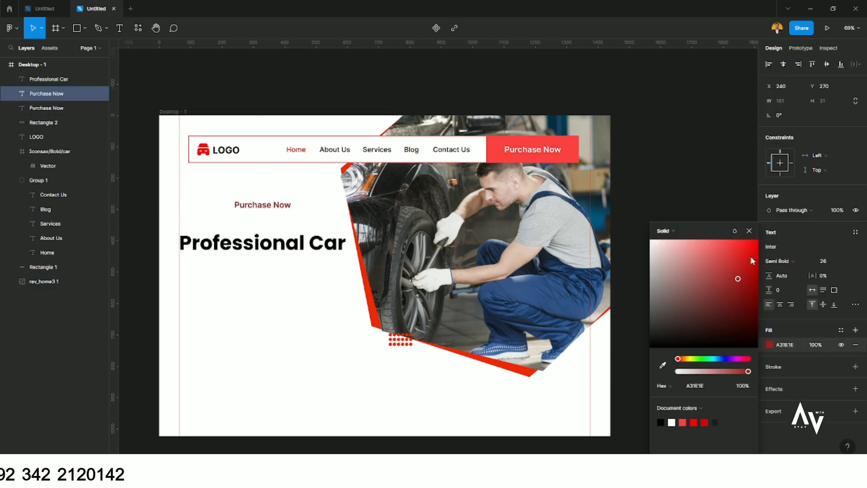
double_click(273, 204)
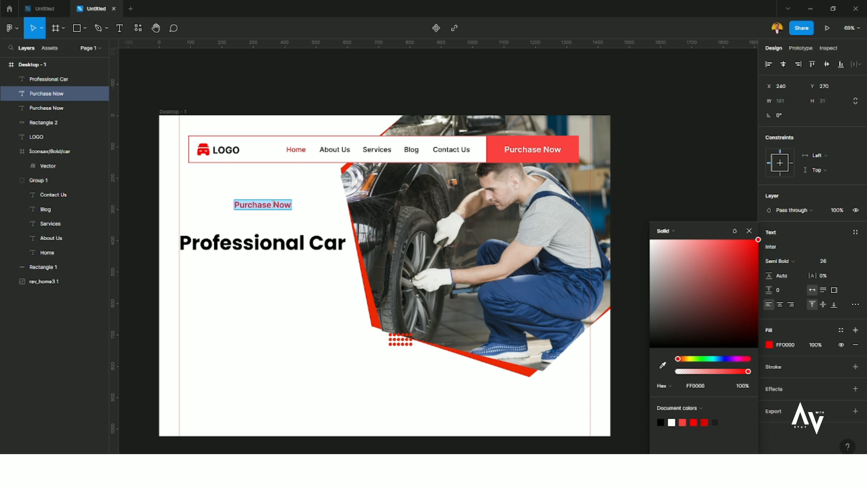
text(Car Repair Services)
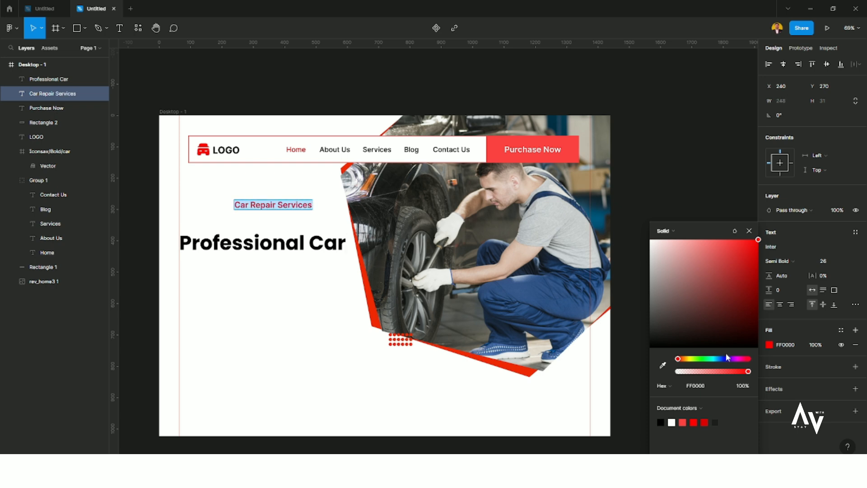
- Set the Car Repair Services text to font size 23 and place it directly above the heading at the left margin guide
click(830, 261)
text(23)
key(Return)
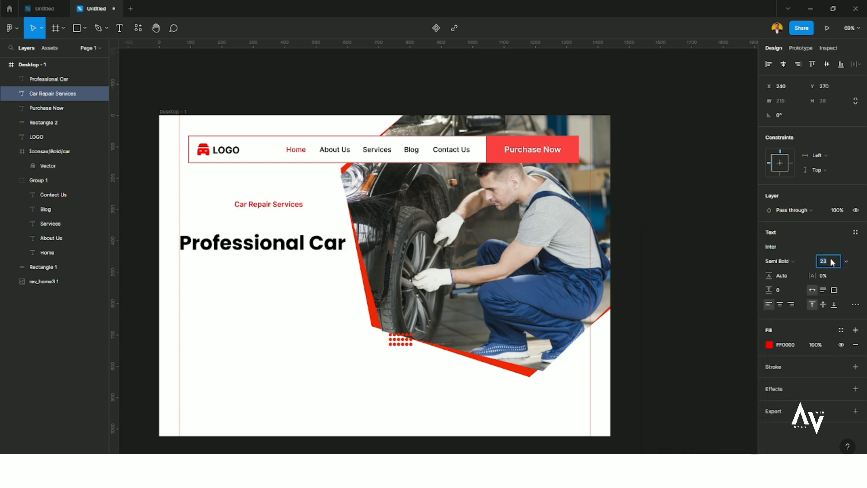
drag(279, 206, 224, 225)
click(238, 293)
scroll(248, 285, down, 1)
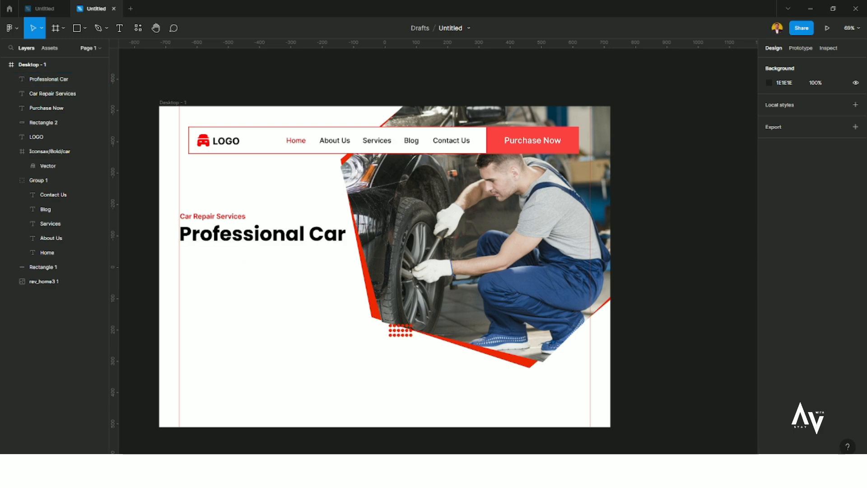
- Duplicate the Professional Car heading directly beneath itself and change the copy to read "Services Provider"
click(624, 470)
click(624, 470)
drag(260, 246, 257, 267)
double_click(258, 267)
text(Ser)
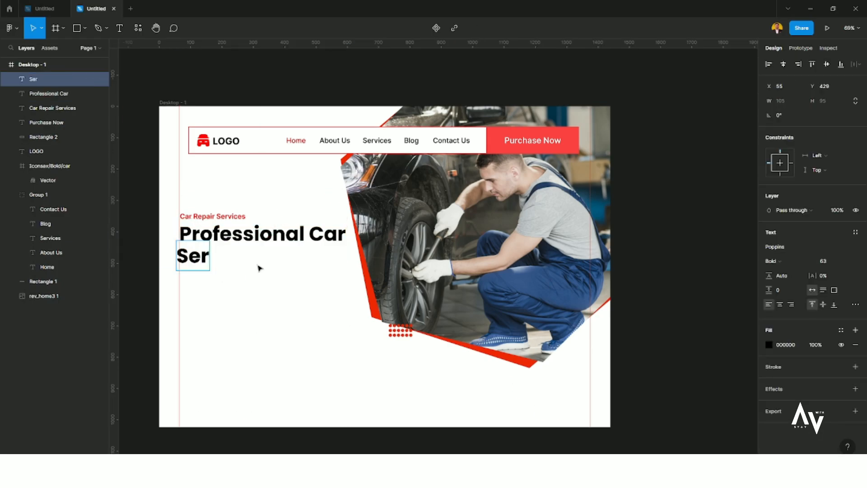
text(vices Provi)
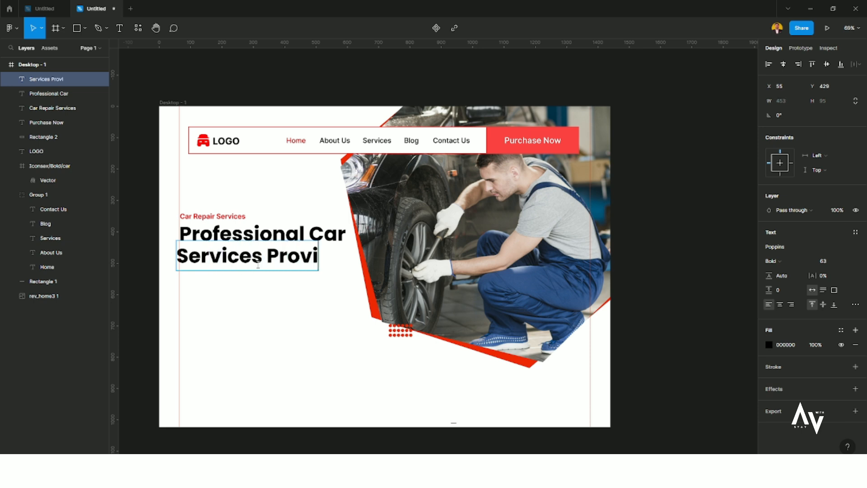
text(ded)
key(BackSpace)
text(R)
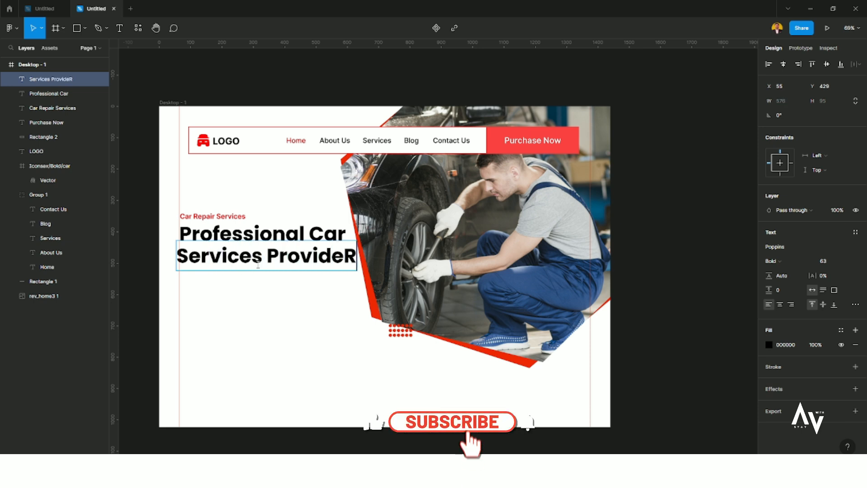
key(BackSpace)
text(r)
- Make Services Provider outlined text with 0% fill and a black outside stroke of 2, and align it with the left margin guide
key(ctrl+shift+Left)
key(ctrl+shift+Left)
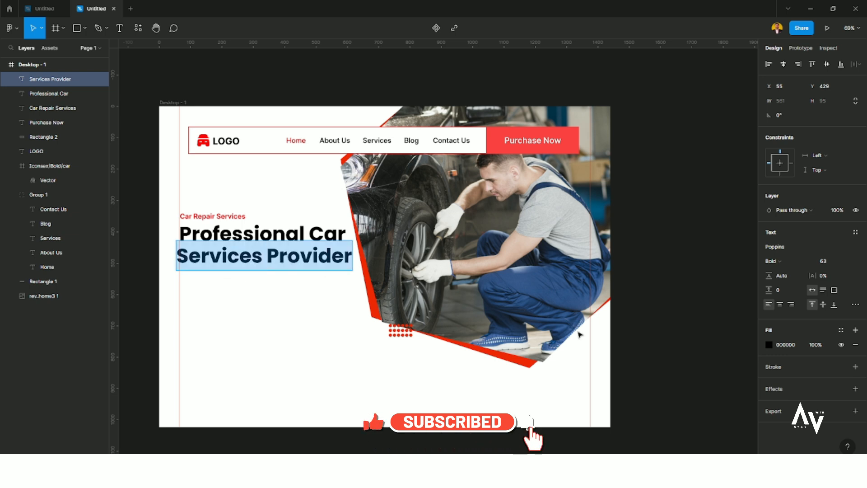
click(769, 346)
drag(686, 370, 641, 374)
click(776, 368)
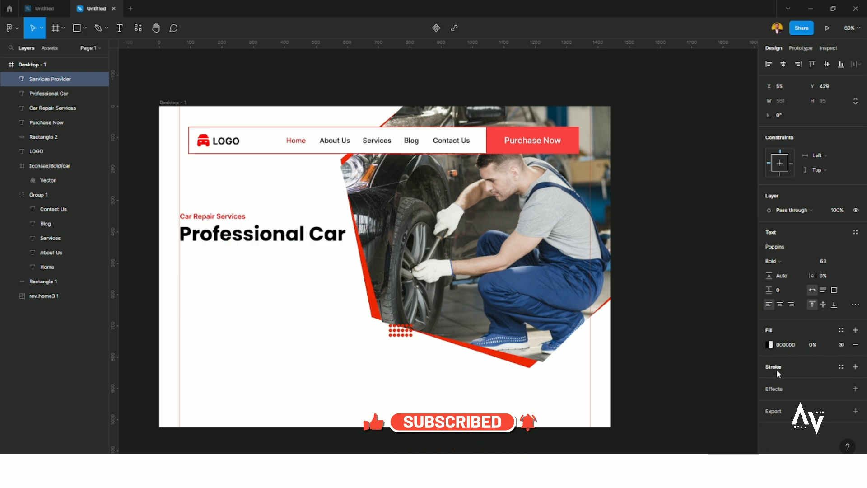
click(823, 396)
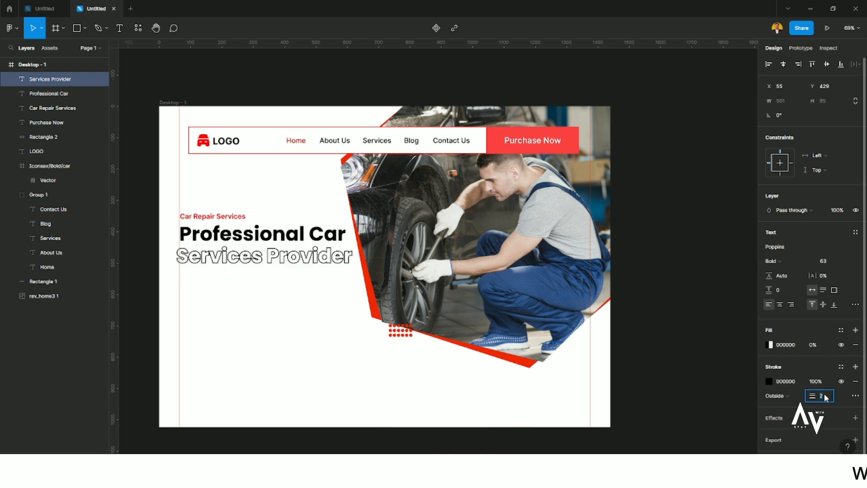
text(2)
click(393, 383)
click(294, 307)
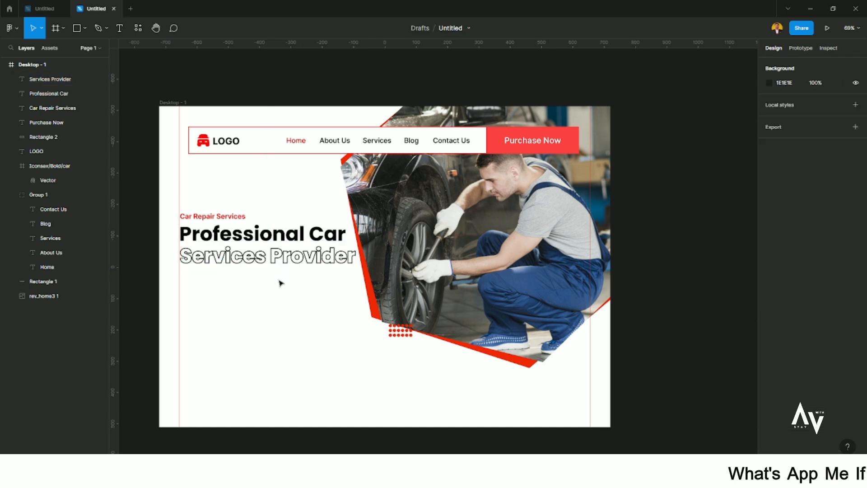
- Copy the Car Repair Services text below the headings, replace its content with the Lorem Ipsum text, and break it into four lines
drag(226, 218, 253, 290)
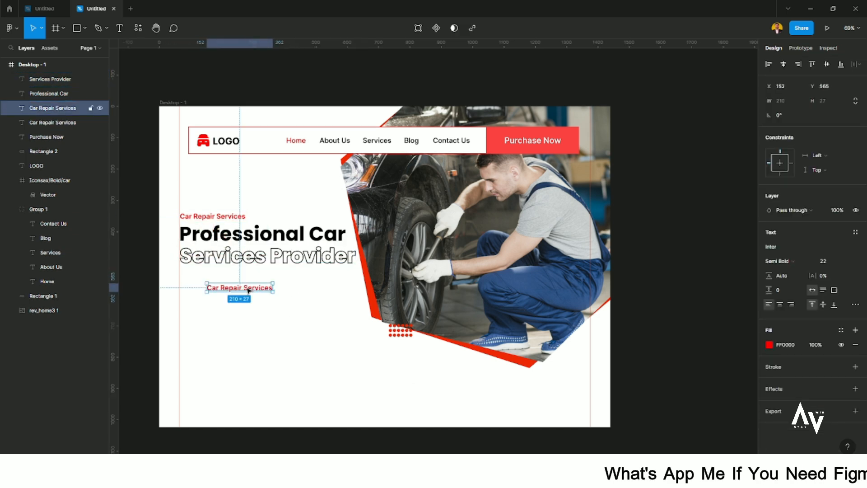
double_click(258, 290)
key(ctrl+v)
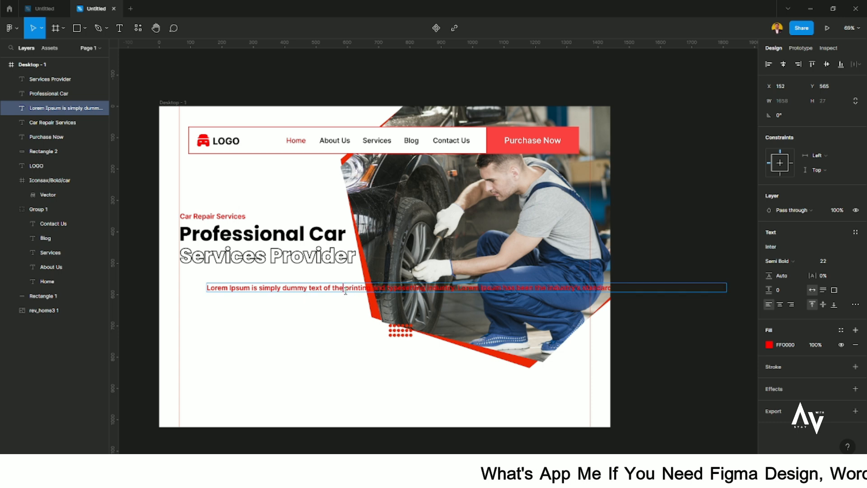
key(Return)
click(370, 296)
key(Return)
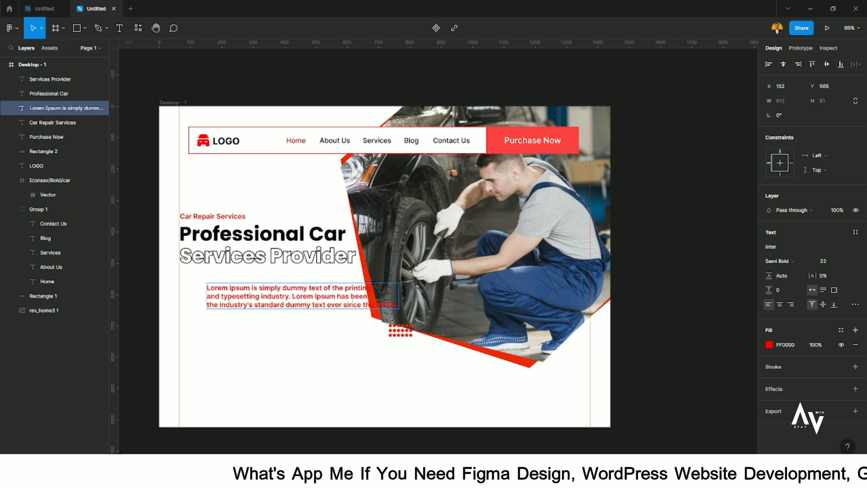
click(362, 305)
key(Return)
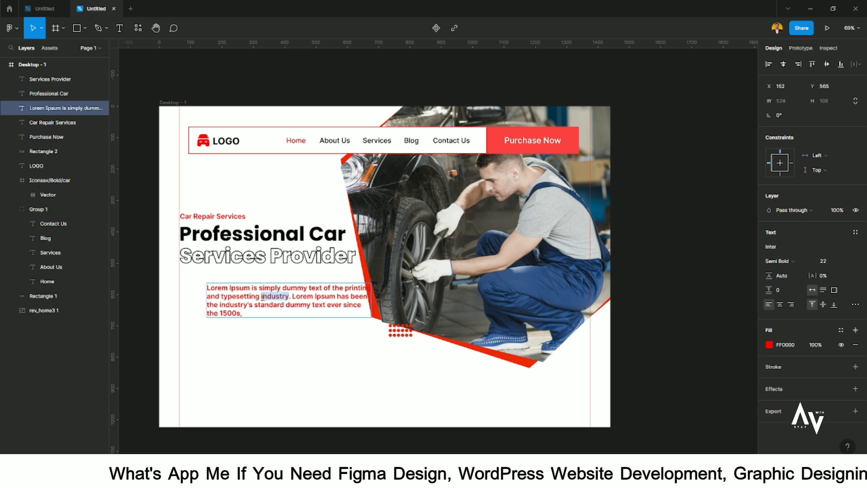
- Colour the Lorem Ipsum paragraph grey 616161
key(ctrl+a)
click(768, 344)
text(616161)
key(Return)
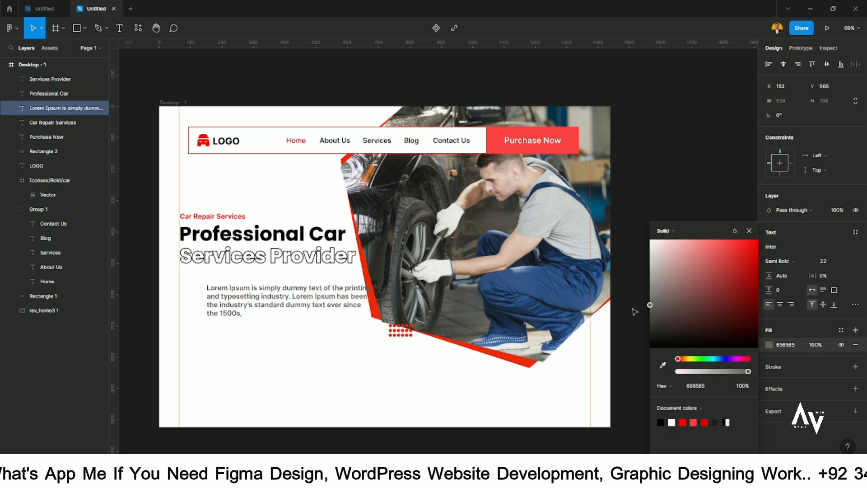
key(Escape)
key(Escape)
- Replace the paragraph's final comma with a period and move the paragraph directly under Services Provider at the left margin guide
double_click(244, 314)
key(BackSpace)
text(.)
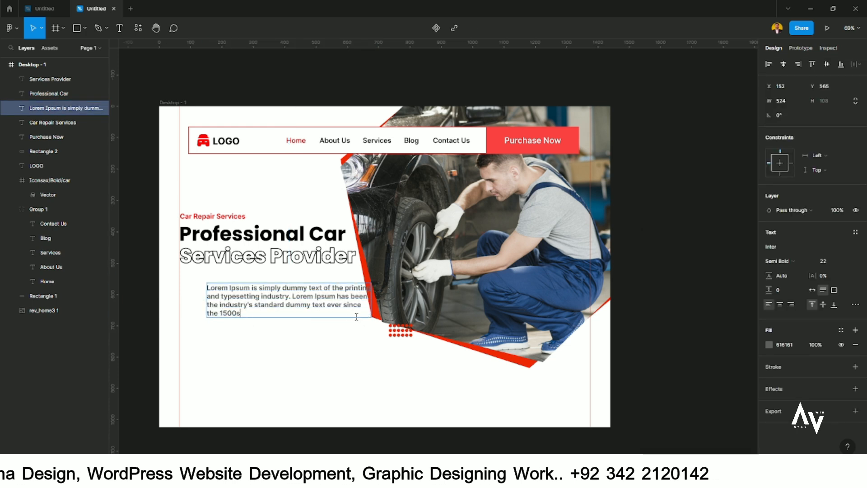
key(Escape)
drag(284, 302, 258, 289)
click(273, 354)
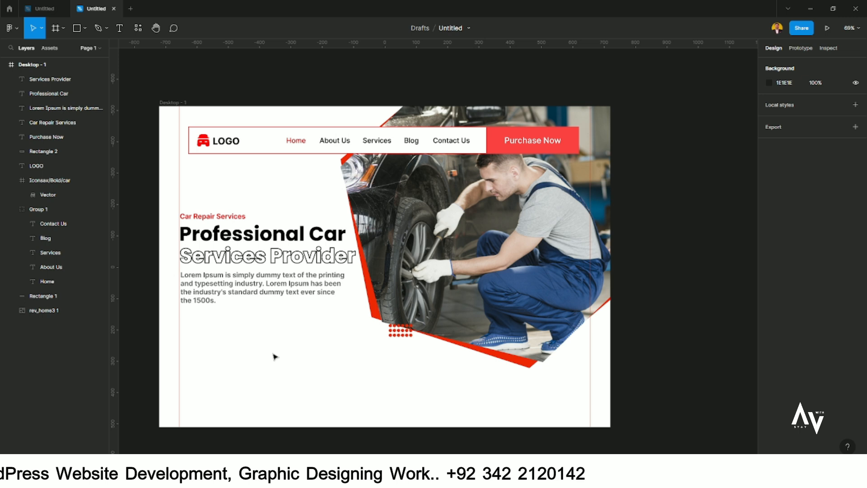
- Select the subtitle, both heading lines and the paragraph, and move them up 30 px together
scroll(298, 312, down, 1)
drag(264, 150, 192, 255)
key(shift+Up)
key(shift+Up)
key(shift+Up)
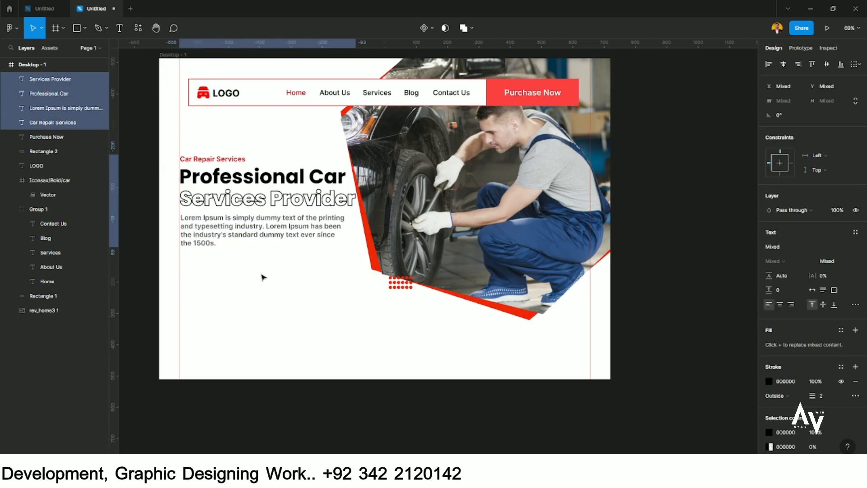
click(268, 287)
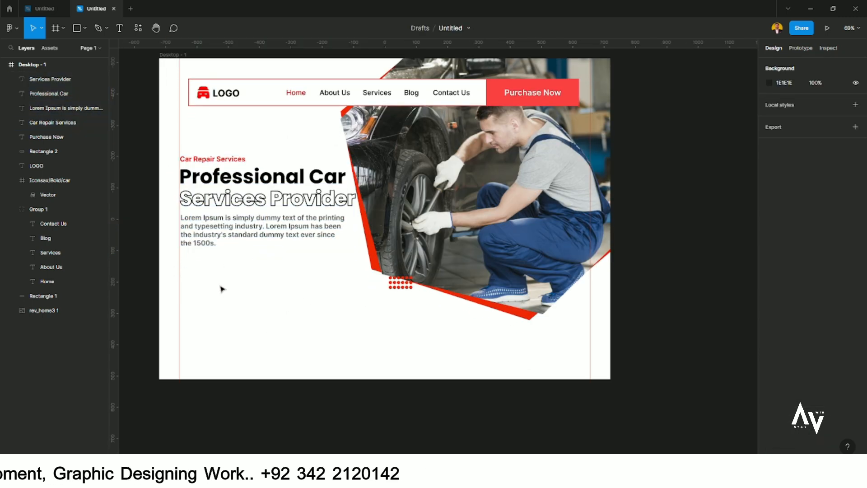
- Draw a 242 × 58 button rectangle below the paragraph at X 66, Y 641 and fill it with the Purchase Now button's red
click(79, 28)
mouse_move(210, 265)
mouse_down()
mouse_move(303, 290)
mouse_move(287, 283)
mouse_up()
drag(263, 278, 233, 272)
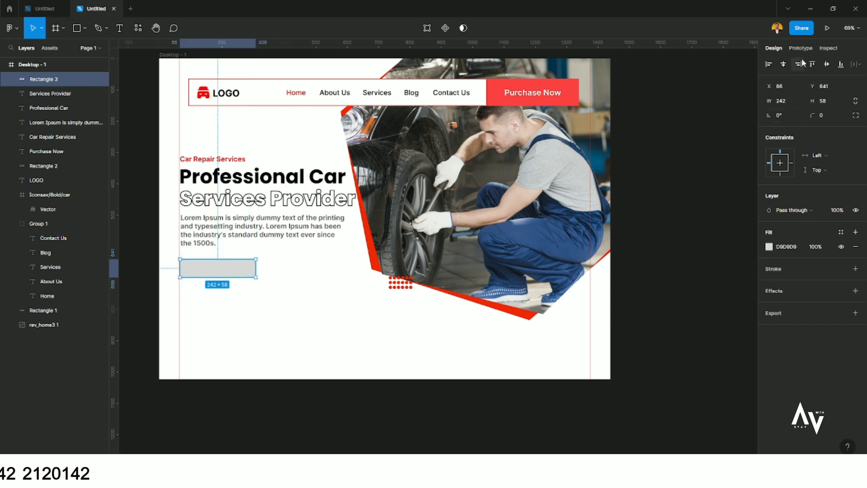
click(769, 247)
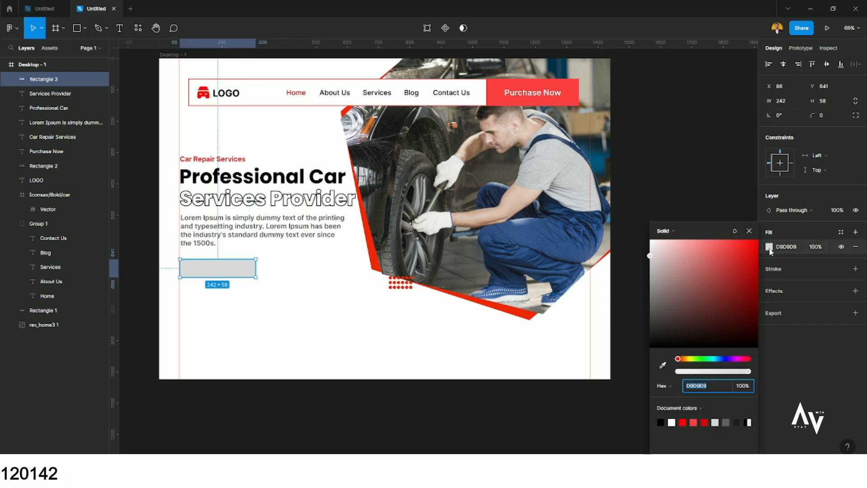
click(695, 421)
click(393, 347)
- Duplicate the Professional Car heading below the red button, replace its text with Contact Us and set the font size to 26
drag(289, 180, 313, 330)
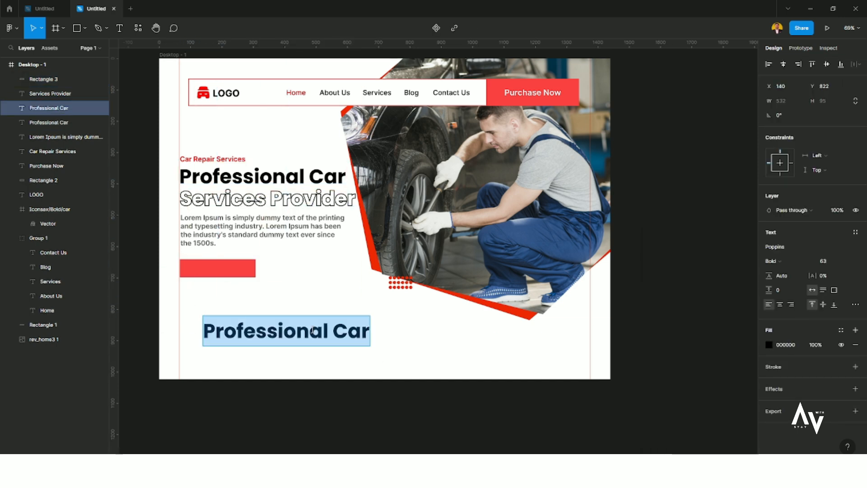
text(Contact Us)
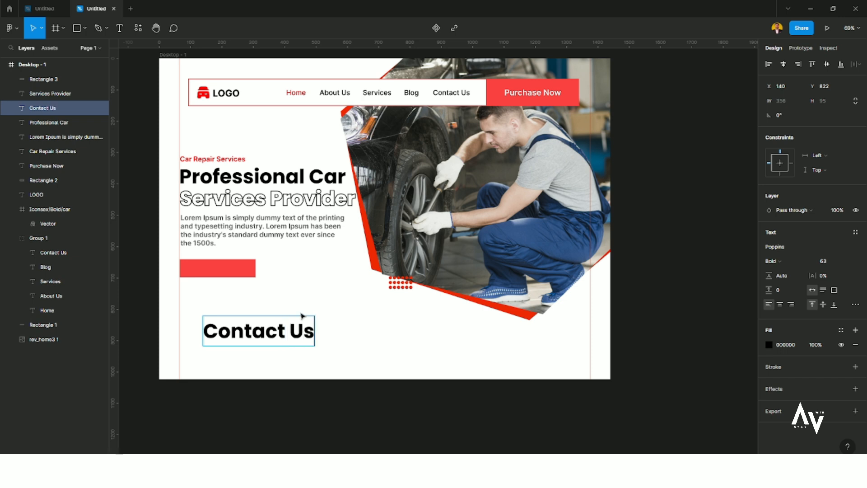
key(ctrl+a)
click(835, 263)
text(2)
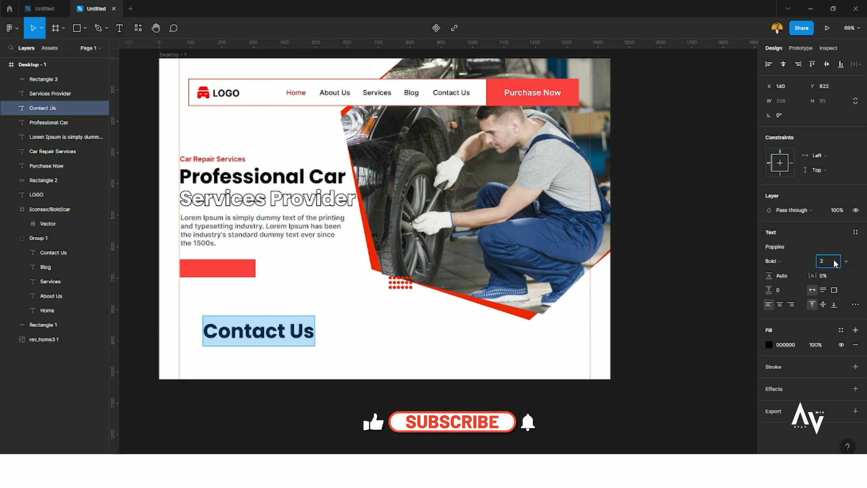
text(6)
key(Return)
- Place the Contact Us label in front of the red button rectangle and colour the label white
click(291, 331)
drag(238, 324, 217, 273)
right_click(229, 293)
click(261, 271)
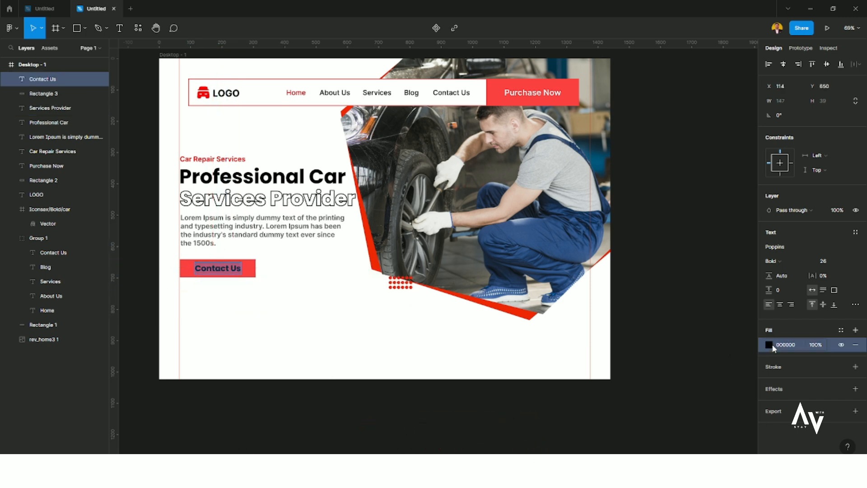
click(769, 344)
drag(679, 267, 627, 225)
click(309, 294)
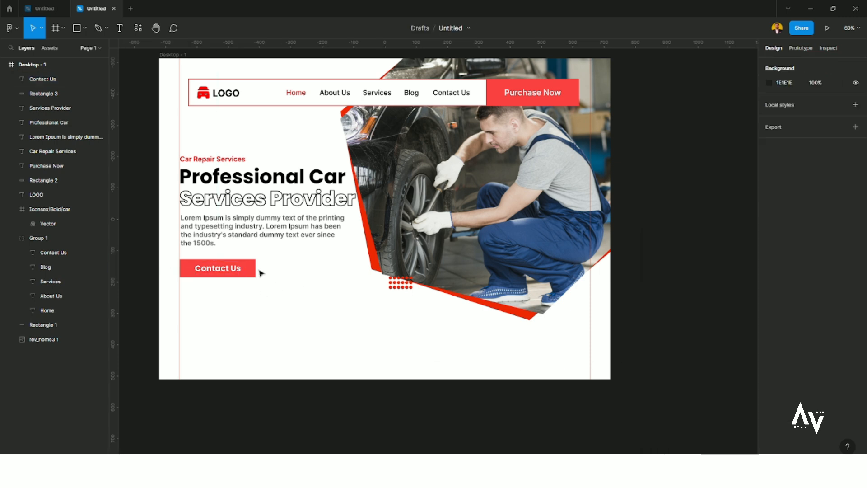
drag(266, 289, 167, 239)
click(286, 278)
- Duplicate the Contact Us label beside the red button, colour the copy FC4141 and change its text to Learn More
click(219, 269)
drag(219, 269, 294, 272)
double_click(299, 270)
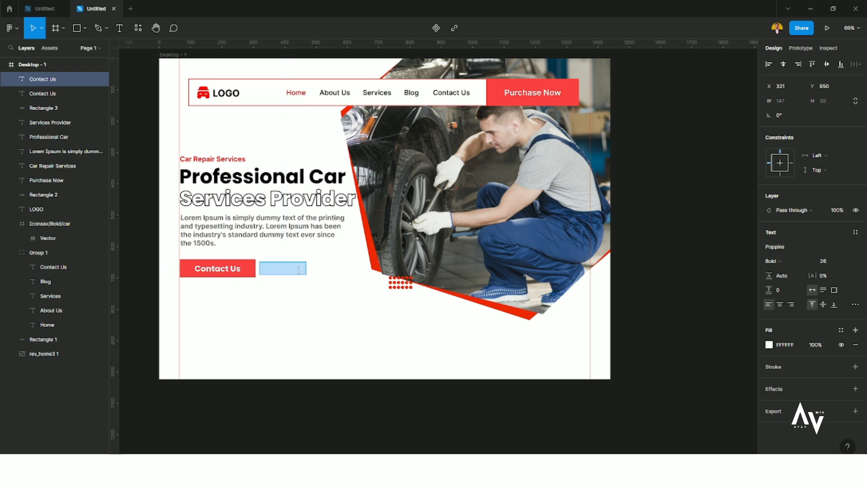
click(769, 345)
click(757, 251)
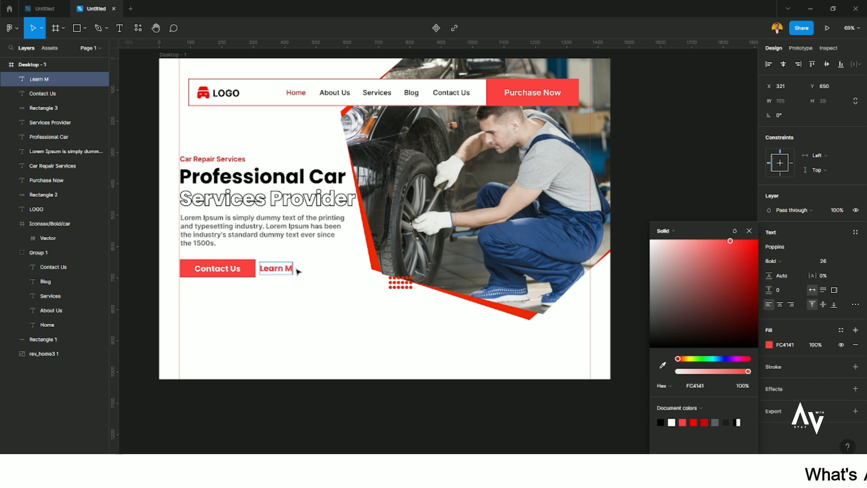
click(288, 316)
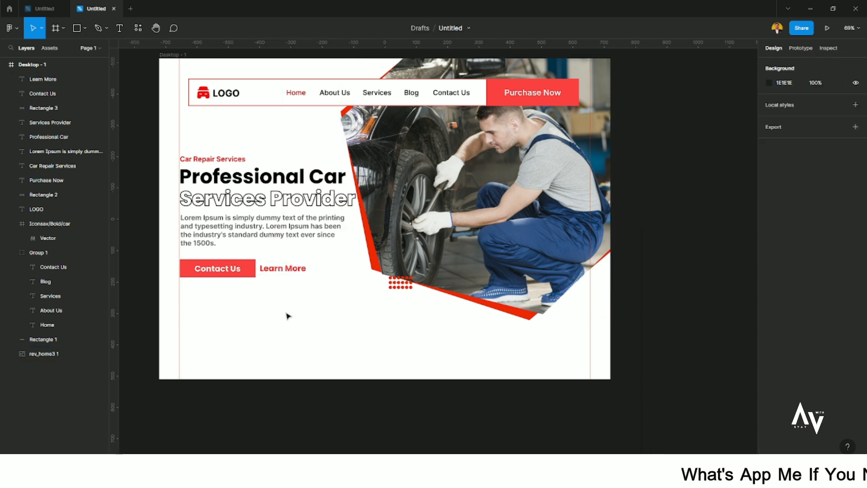
- Reduce the font size of both the Professional Car and Services Provider heading lines to 60
scroll(318, 305, down, 1)
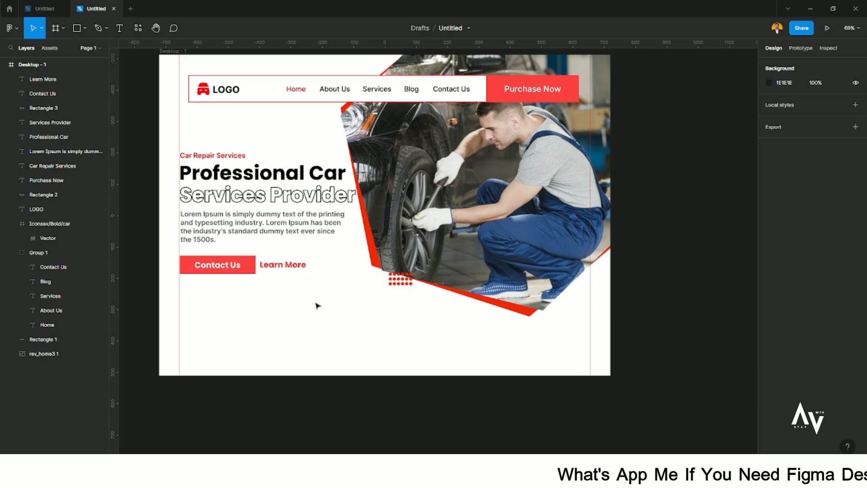
click(289, 176)
click(830, 263)
key(Down)
key(Down)
key(Down)
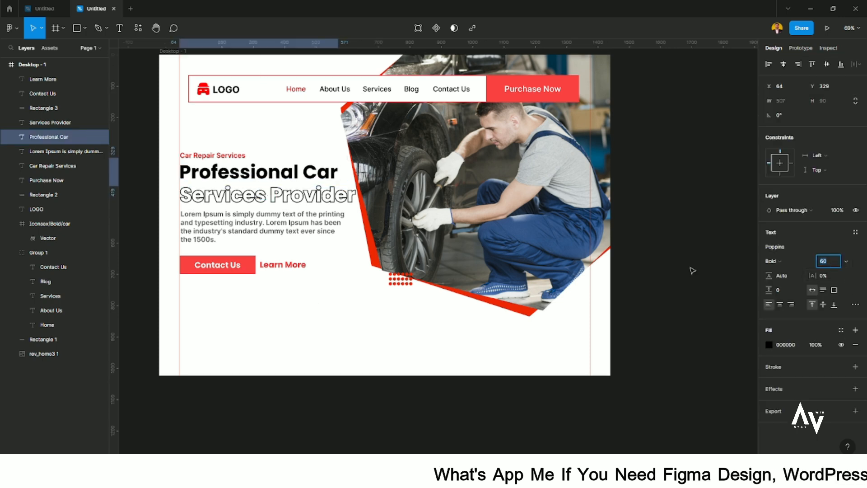
click(311, 196)
key(Down)
key(Down)
key(Down)
click(369, 326)
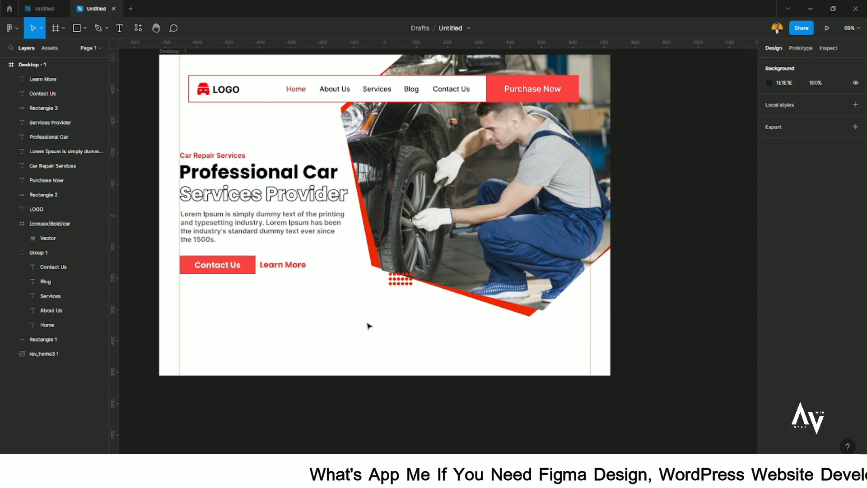
- Widen the letter spacing of the red Car Repair Services subtitle
click(218, 156)
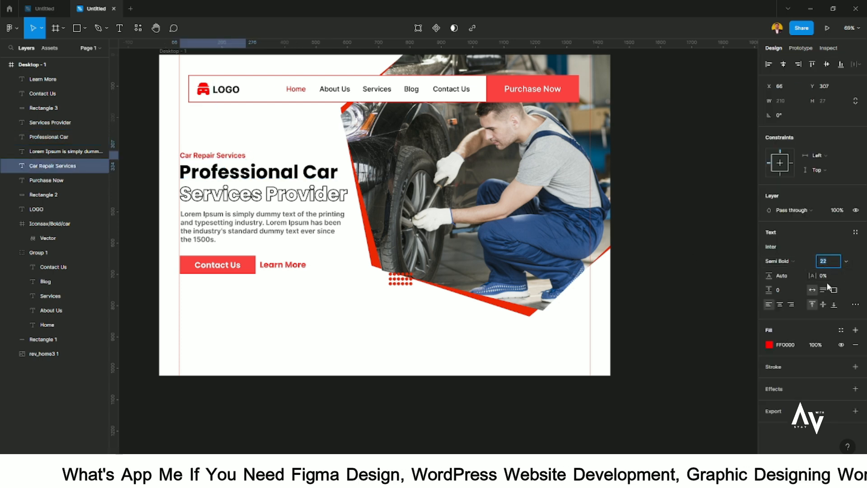
key(Return)
click(627, 285)
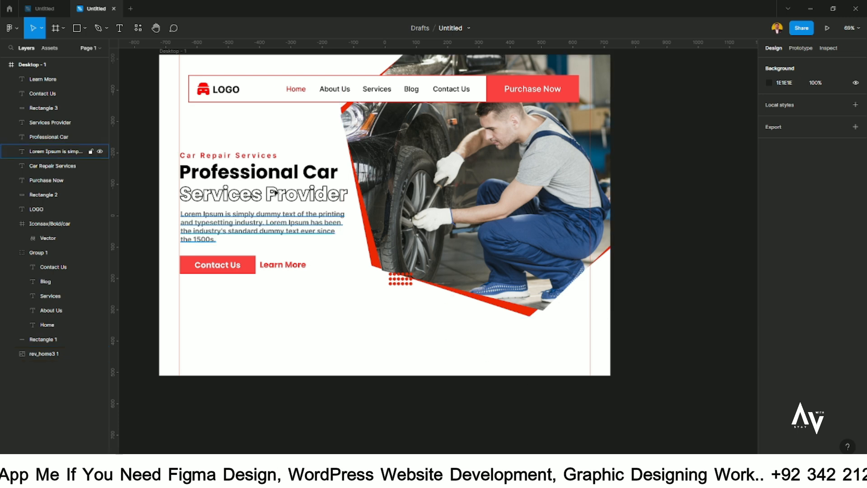
- Draw a closed four-point Pen shape about 383.5 × 279.5 over the frame's upper-left corner, behind the logo area
scroll(284, 156, up, 1)
scroll(271, 151, up, 3)
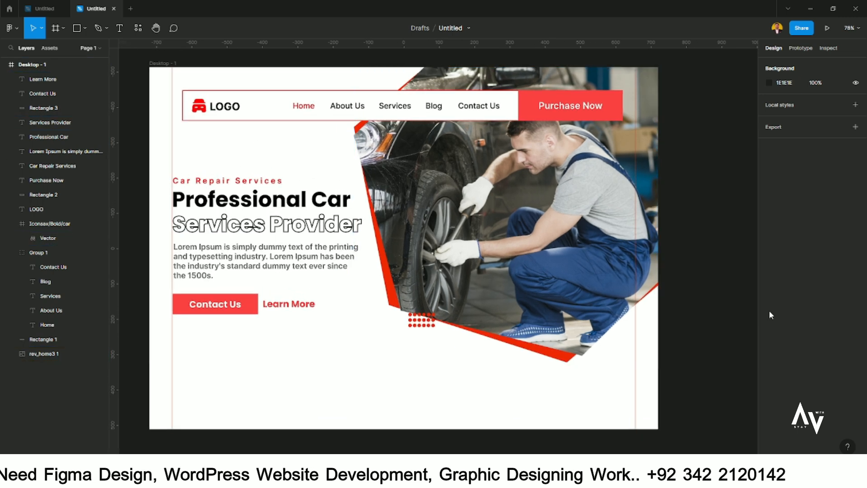
click(85, 28)
click(54, 81)
scroll(287, 288, down, 3)
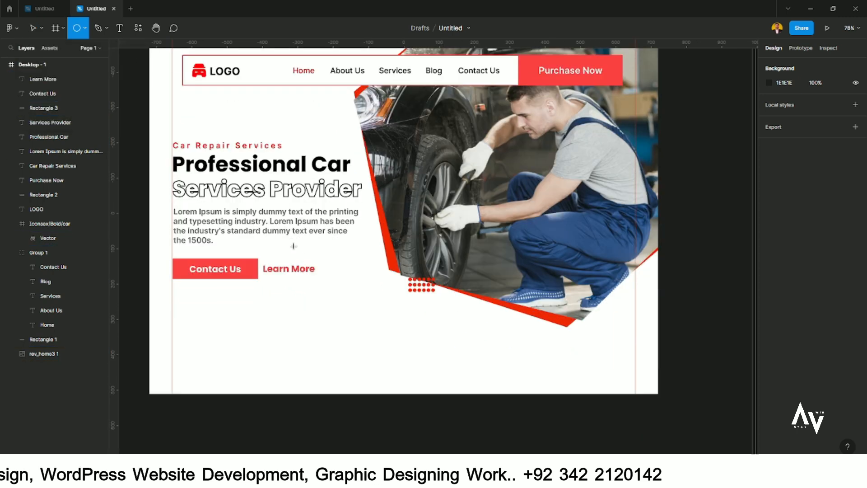
scroll(288, 288, up, 3)
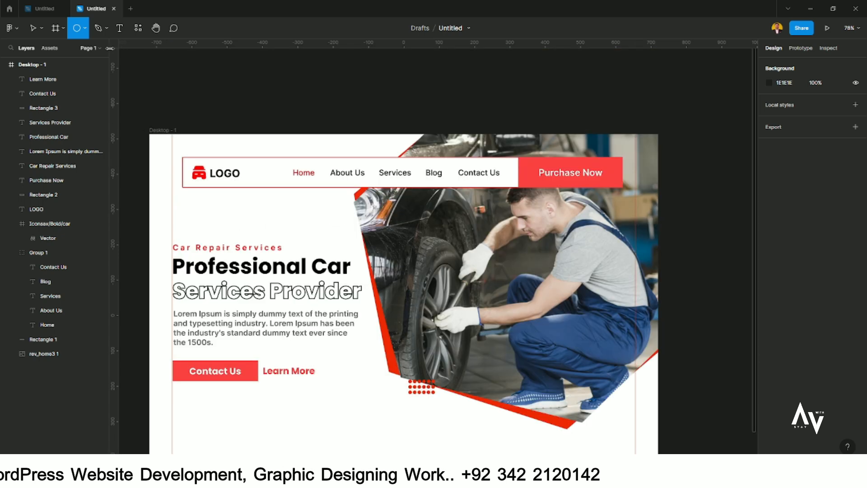
click(240, 134)
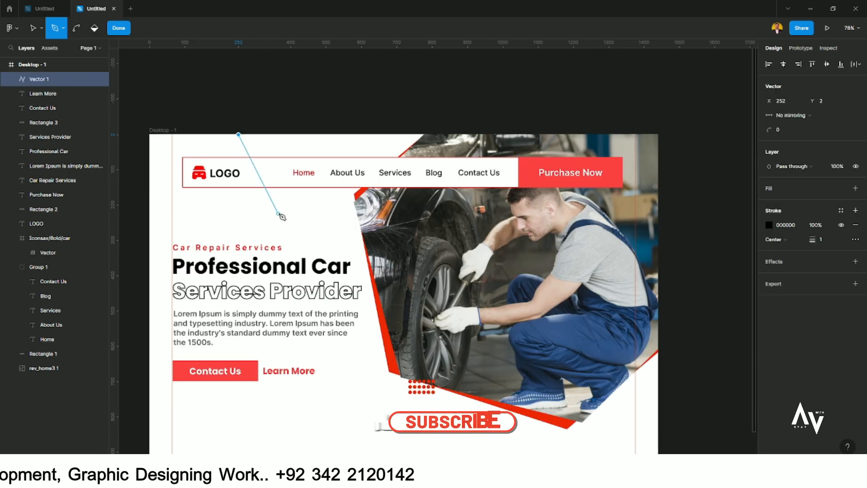
click(226, 237)
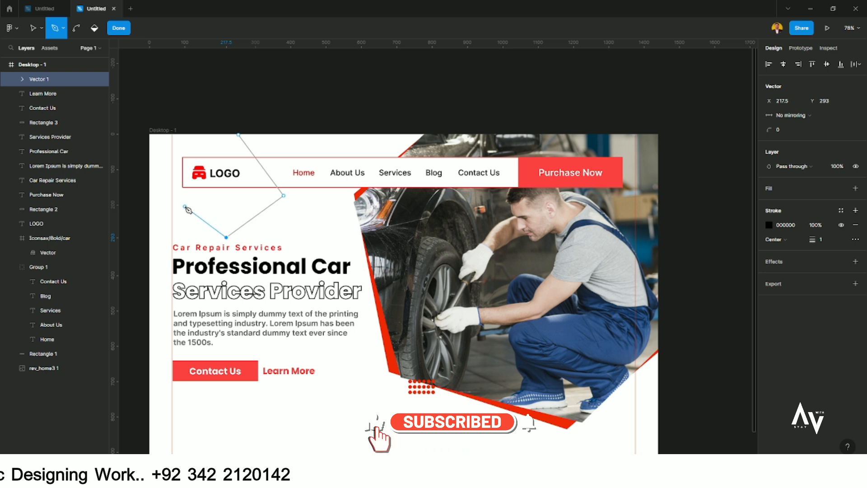
key(ctrl+z)
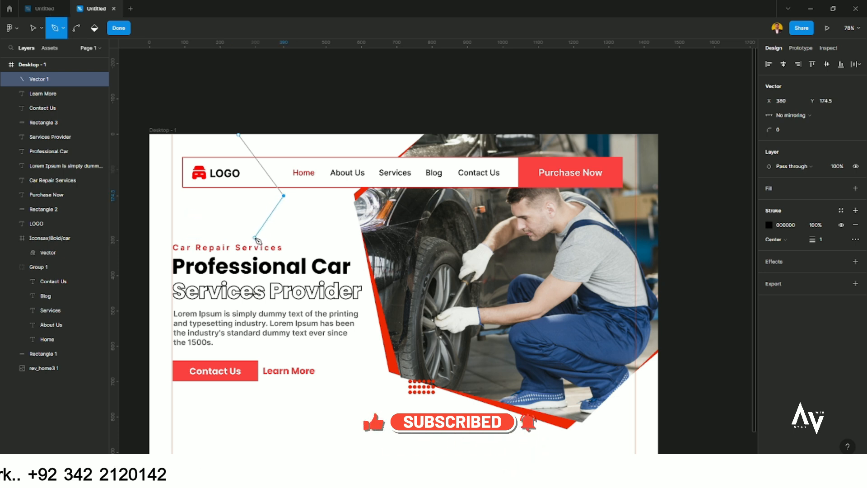
key(ctrl+z)
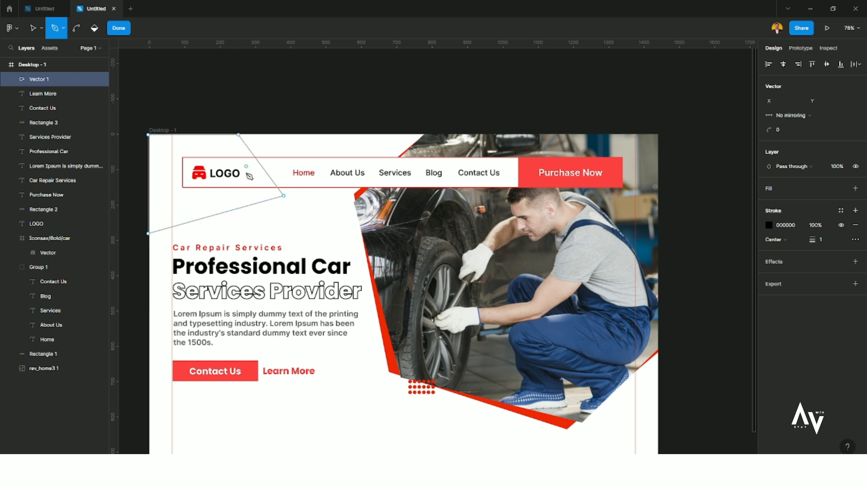
click(118, 32)
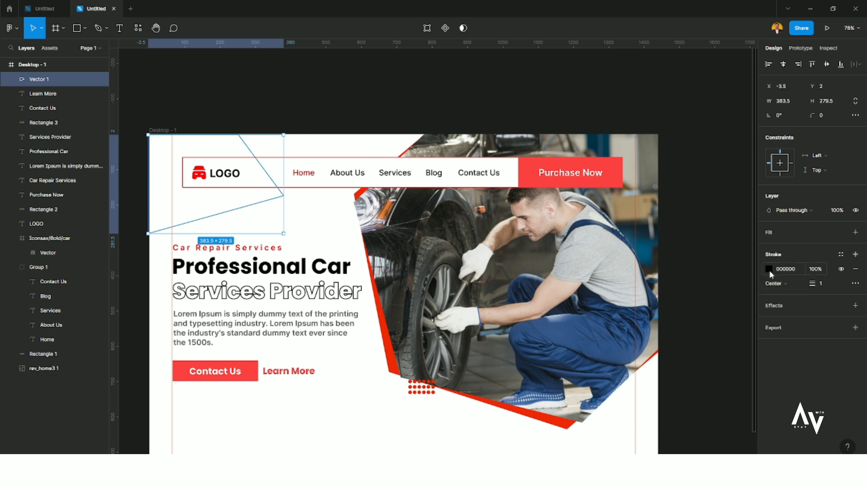
- Add a solid fill to the corner shape, sampling the blue of the mechanic's overalls and adjusting it to 3768B6
click(855, 232)
click(769, 247)
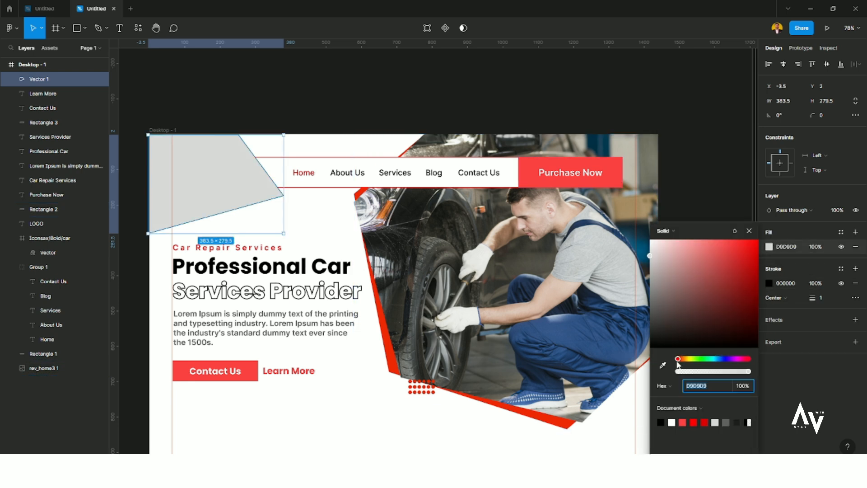
click(663, 365)
click(621, 332)
drag(722, 292, 726, 277)
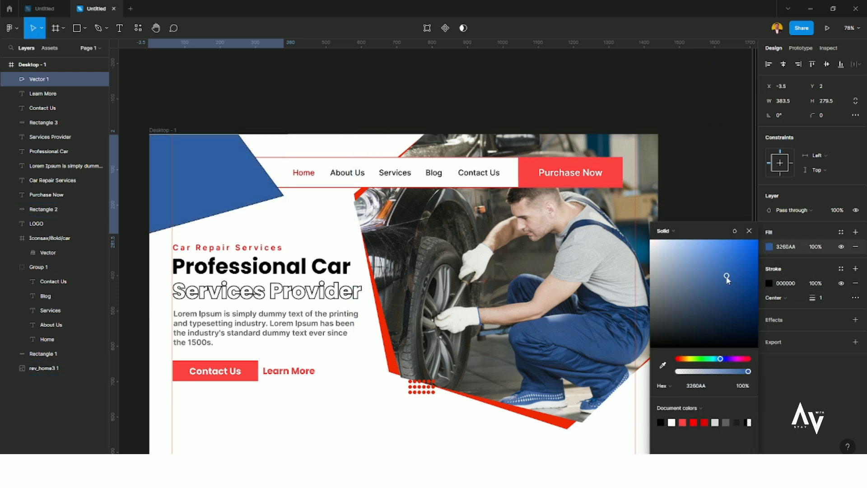
click(716, 217)
- Send the blue corner shape to the back so the navigation bar and logo lie over it
click(212, 203)
right_click(194, 200)
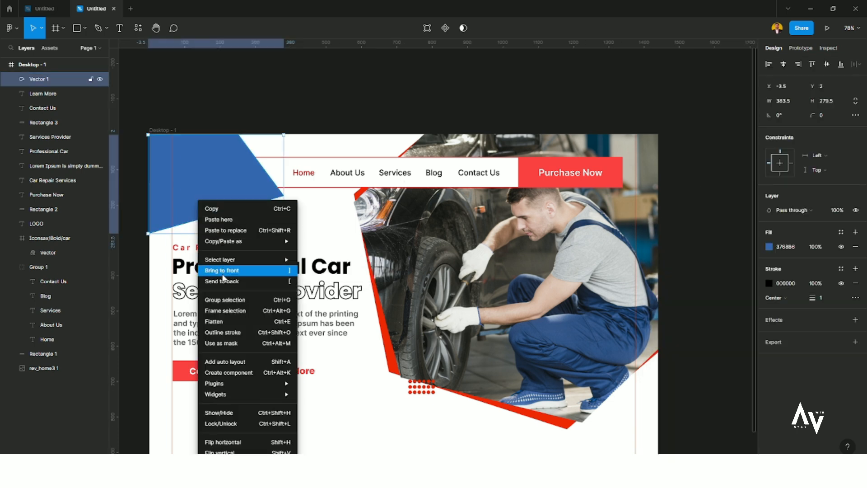
click(227, 273)
click(298, 103)
- Align the blue corner shape with the frame's top edge at Y 0 and remove its black stroke
click(270, 193)
click(254, 127)
click(210, 210)
click(855, 283)
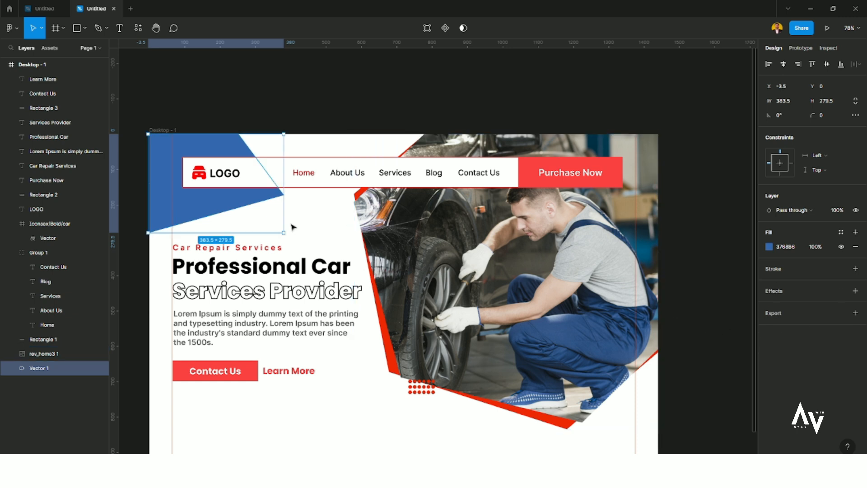
click(290, 100)
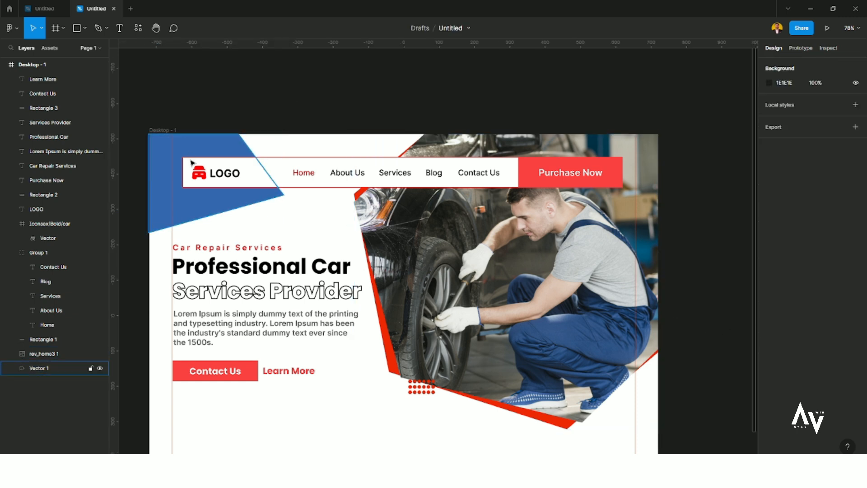
- Rotate the blue corner shape about 5.7° and shift it so it fully covers the frame's upper-left corner
scroll(248, 223, down, 1)
scroll(221, 203, down, 1)
scroll(215, 195, up, 1)
click(215, 193)
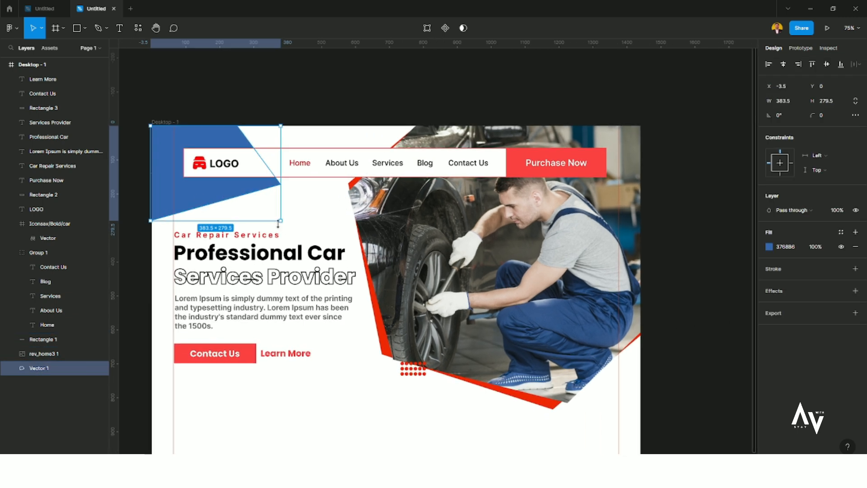
drag(284, 226, 286, 217)
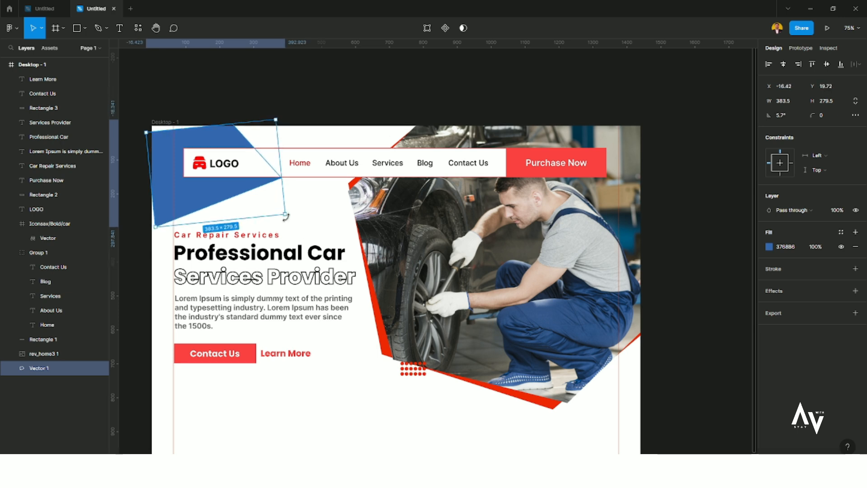
drag(141, 132, 142, 124)
double_click(208, 144)
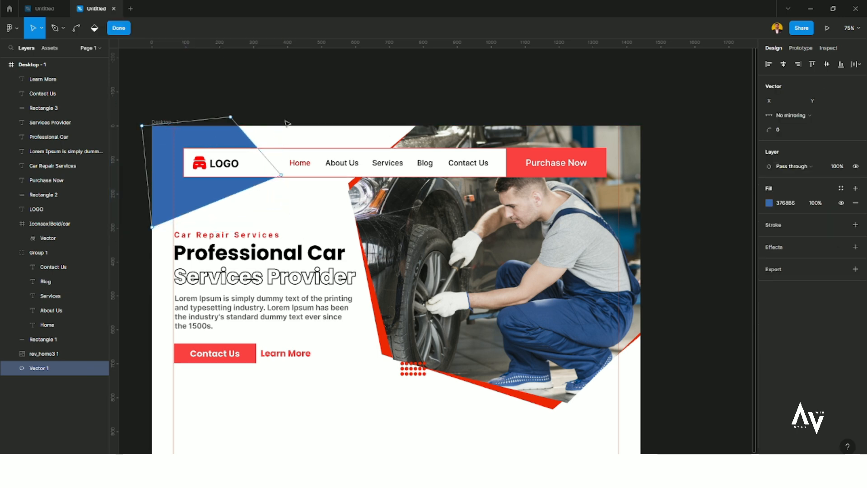
click(119, 28)
click(317, 225)
- Extend the Desktop - 1 frame downward to make room for a new section below the hero area
scroll(283, 231, down, 1)
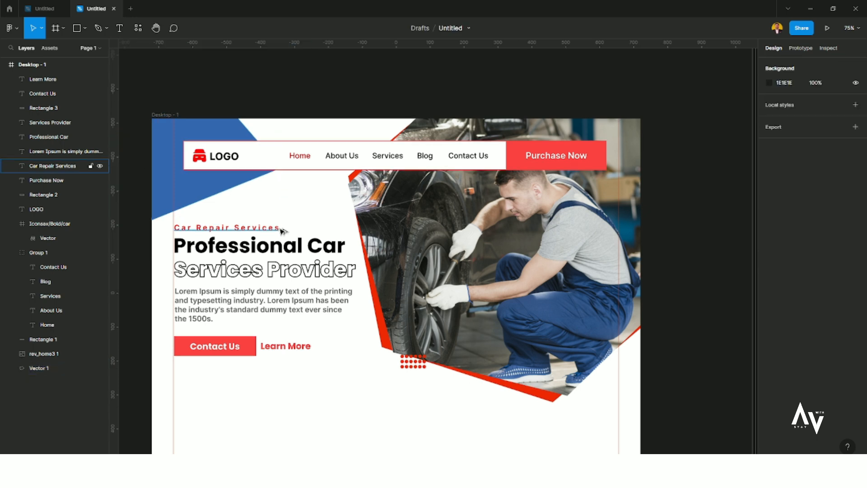
scroll(282, 231, down, 2)
scroll(251, 283, down, 3)
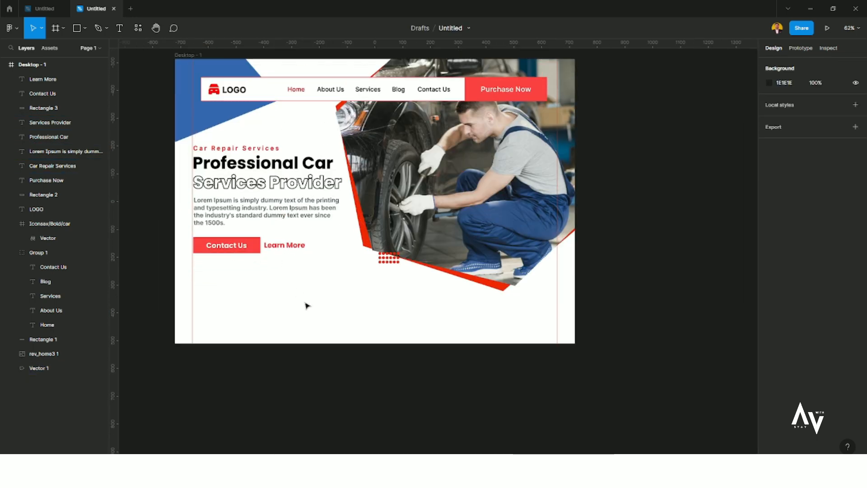
click(188, 54)
drag(431, 343, 442, 437)
scroll(314, 305, down, 1)
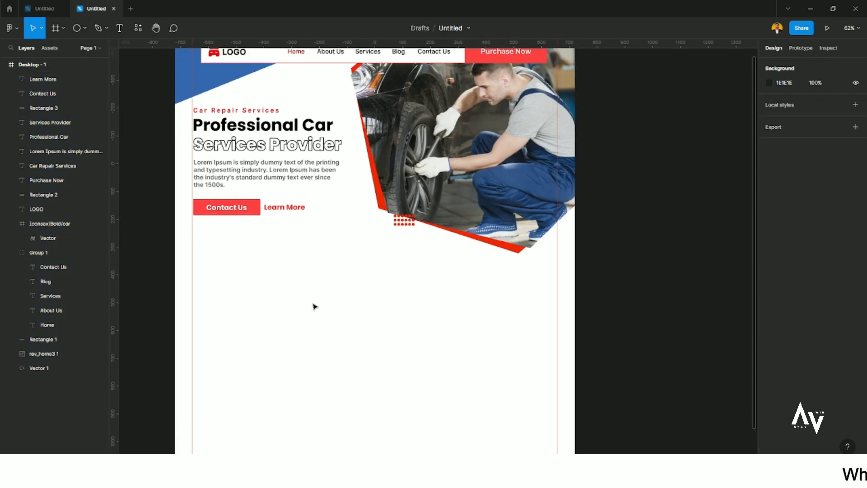
scroll(307, 301, up, 1)
scroll(307, 300, down, 1)
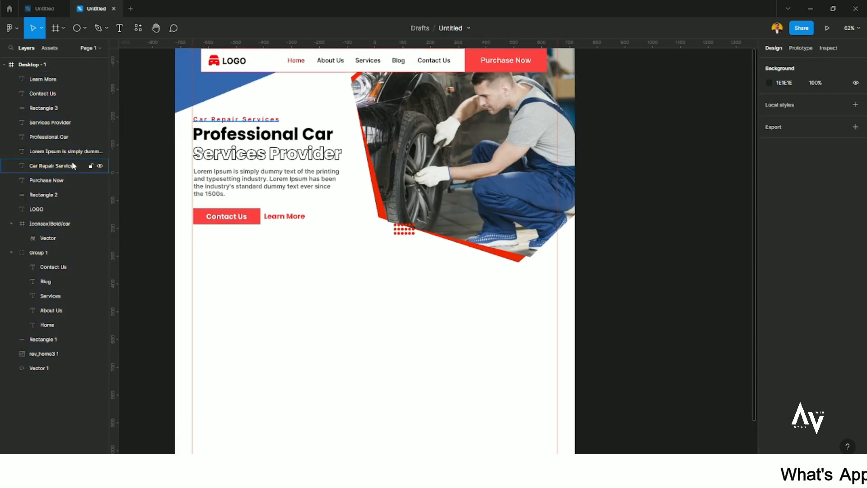
- Duplicate the outlined Services Provider heading into the empty area below the hero section and shorten its text to Services
drag(267, 154, 429, 284)
double_click(352, 281)
key(BackSpace)
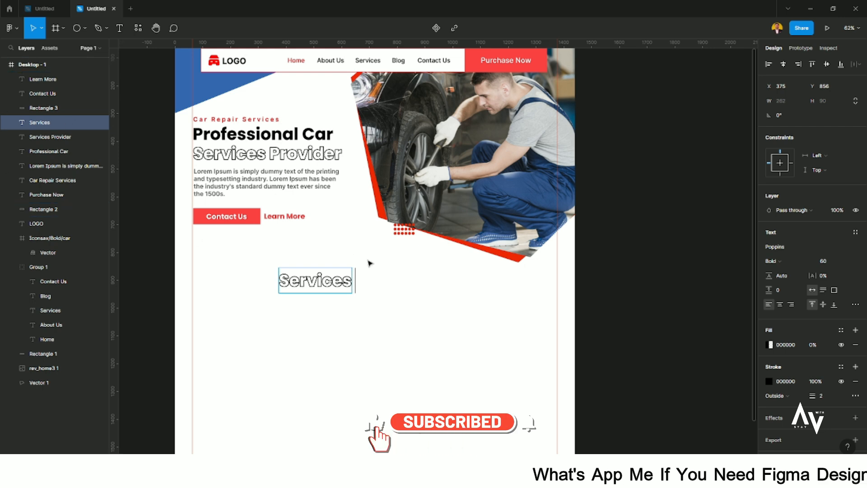
key(Escape)
- Duplicate the hero paragraph below the Services heading and widen the copy's text box to about 1062 px
click(301, 194)
drag(302, 194, 362, 328)
double_click(356, 319)
click(285, 330)
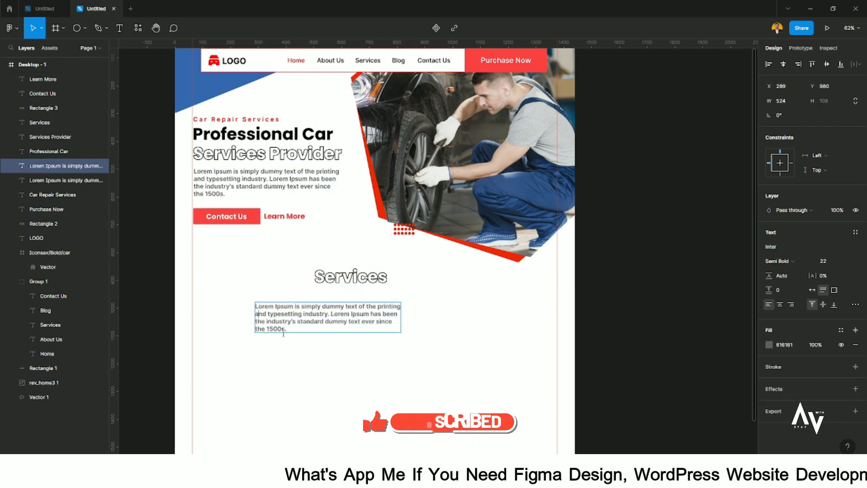
key(Escape)
drag(401, 317, 557, 312)
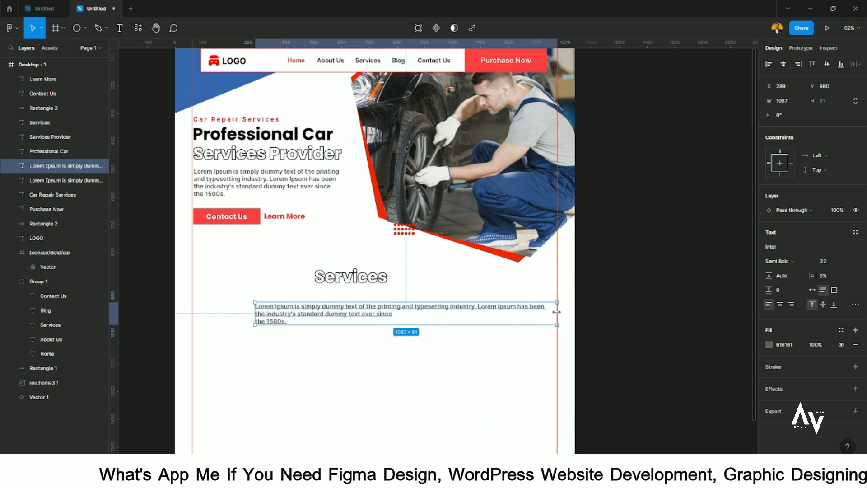
- Centre-align the copied paragraph's text and centre both it and the Services heading horizontally in the frame
double_click(412, 319)
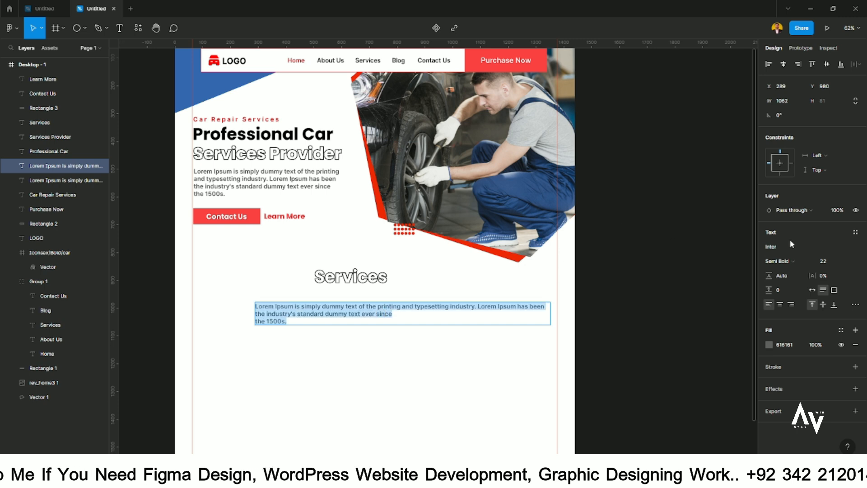
click(781, 302)
key(Escape)
drag(417, 317, 398, 326)
scroll(386, 326, up, 1)
drag(375, 300, 399, 300)
click(418, 387)
scroll(388, 370, down, 1)
- Shorten the Services paragraph to two centred lines ending with "Lorem Ipsum has been"
double_click(402, 322)
click(399, 325)
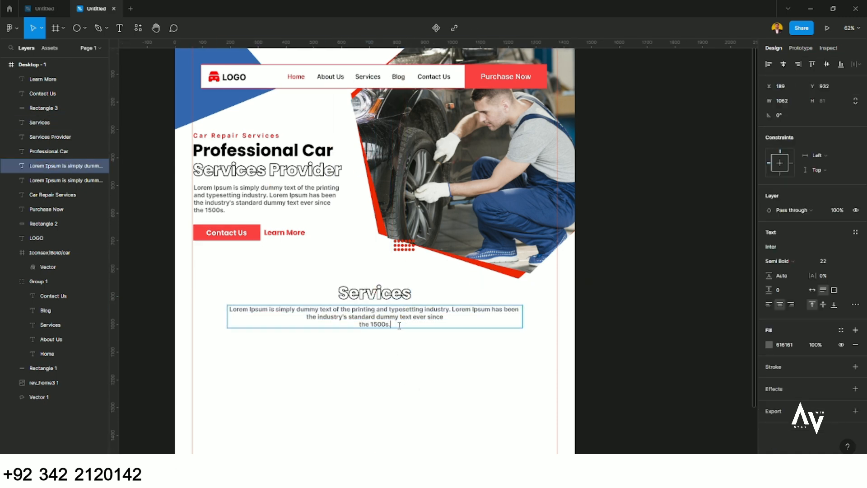
key(BackSpace)
key(Return)
key(Escape)
click(423, 336)
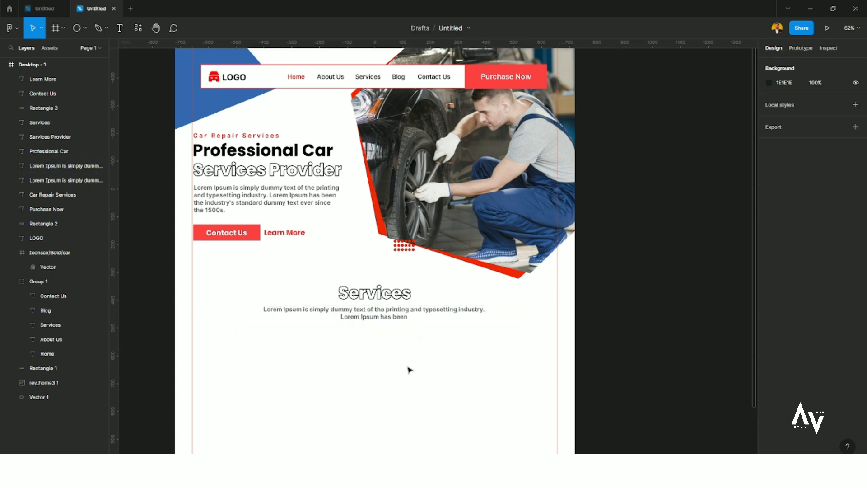
- Draw a card rectangle about 385 × 185 px below the Services paragraph and duplicate it twice into an evenly spaced row of three
scroll(349, 360, down, 2)
key(r)
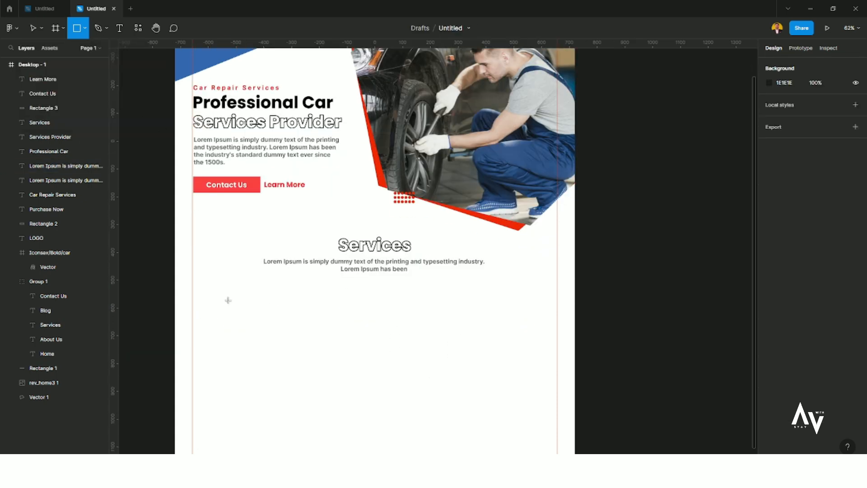
scroll(228, 301, down, 2)
drag(212, 241, 331, 297)
drag(291, 272, 490, 288)
drag(506, 353, 296, 277)
drag(357, 291, 360, 294)
click(437, 351)
scroll(243, 316, down, 1)
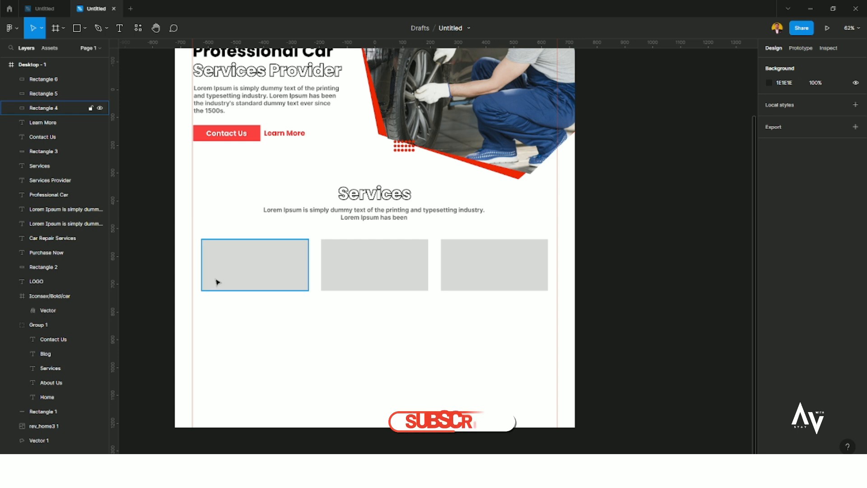
- Duplicate the first card rectangle in place, extend the copy to about 399 px high and send it behind the original
scroll(238, 344, up, 3)
click(244, 288)
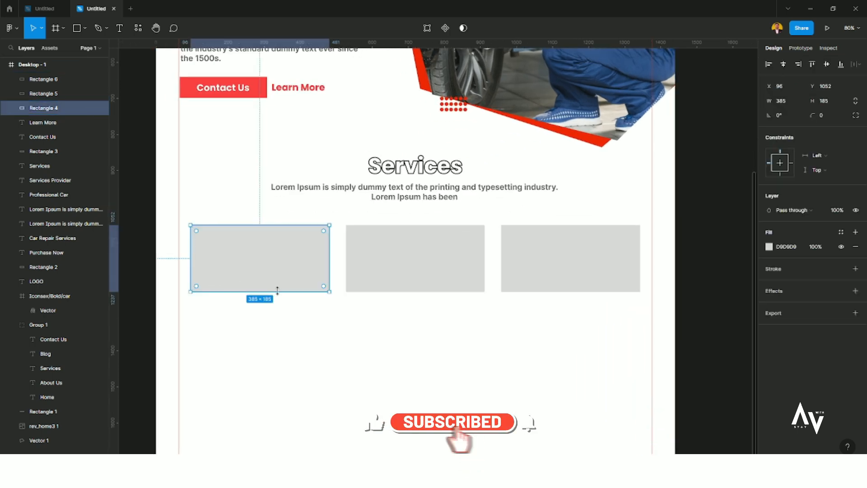
drag(266, 281, 260, 369)
click(265, 297)
click(260, 290)
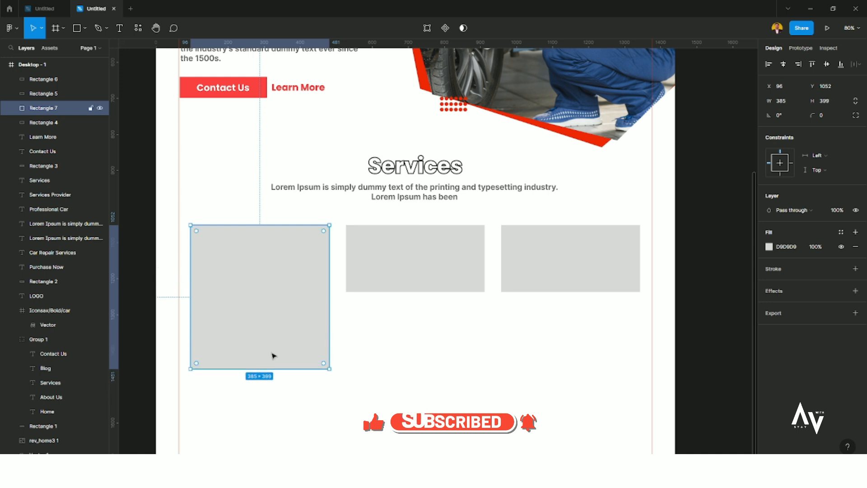
right_click(272, 357)
click(296, 283)
- Darken the fill of the first card's short rectangle to grey ABABAB
click(267, 267)
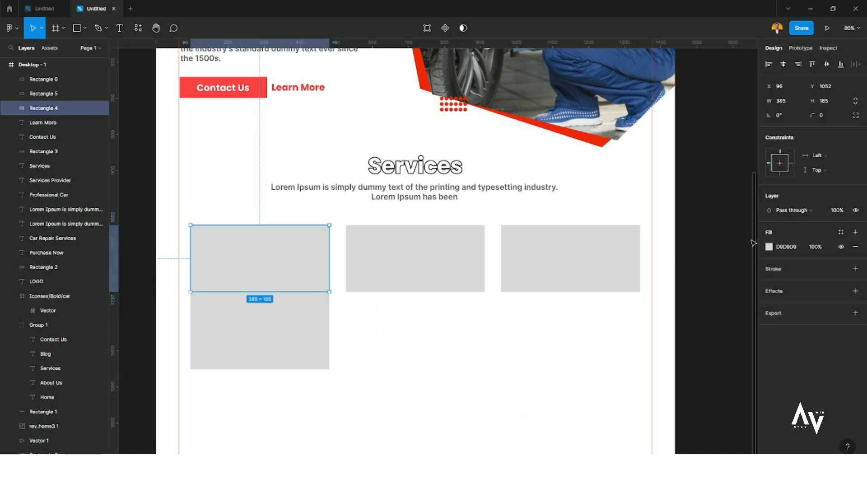
click(769, 247)
drag(695, 278, 634, 282)
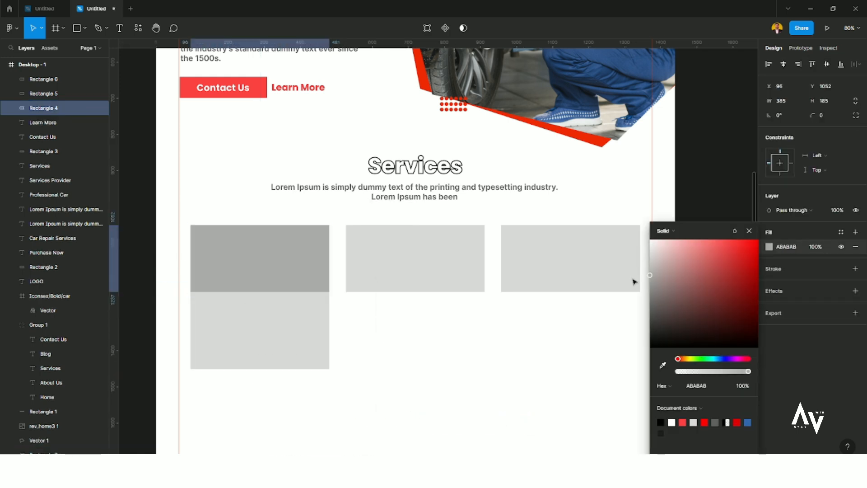
click(534, 369)
- Set the tall rectangle's fill opacity to 0% and give it a 1 px inside stroke in red FF0000
click(226, 345)
click(769, 247)
click(677, 371)
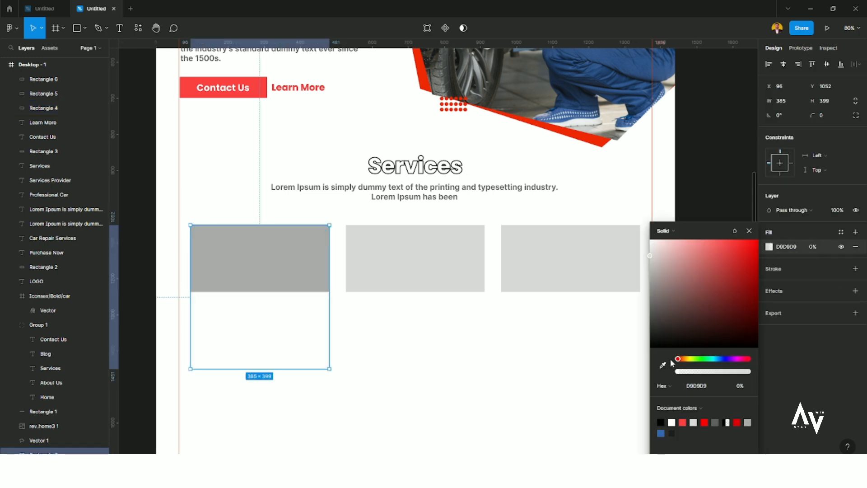
key(Escape)
click(773, 269)
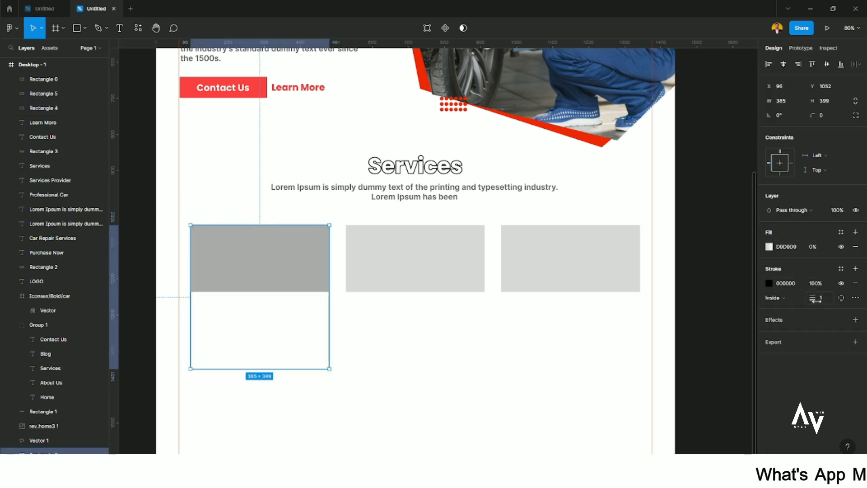
click(769, 283)
drag(755, 249, 761, 245)
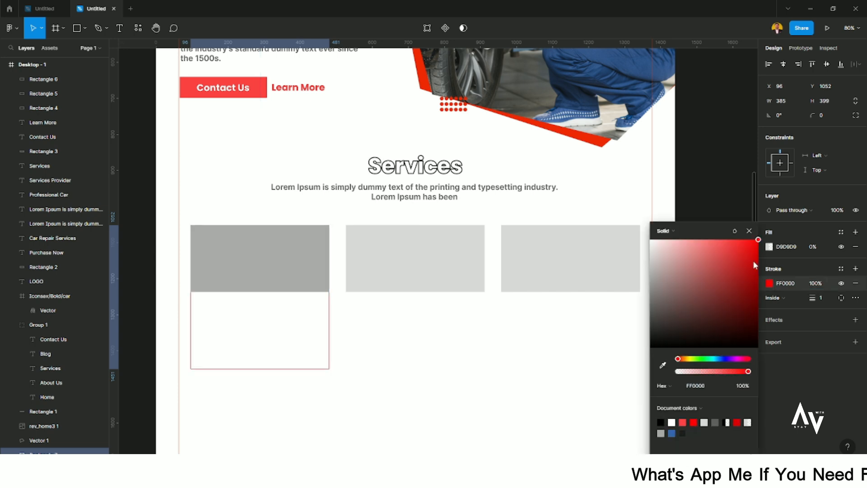
click(580, 332)
- Place the mechanic image 2.f2433721 from the Car Repair Images folder in the Services section
scroll(209, 296, up, 1)
click(84, 28)
click(68, 117)
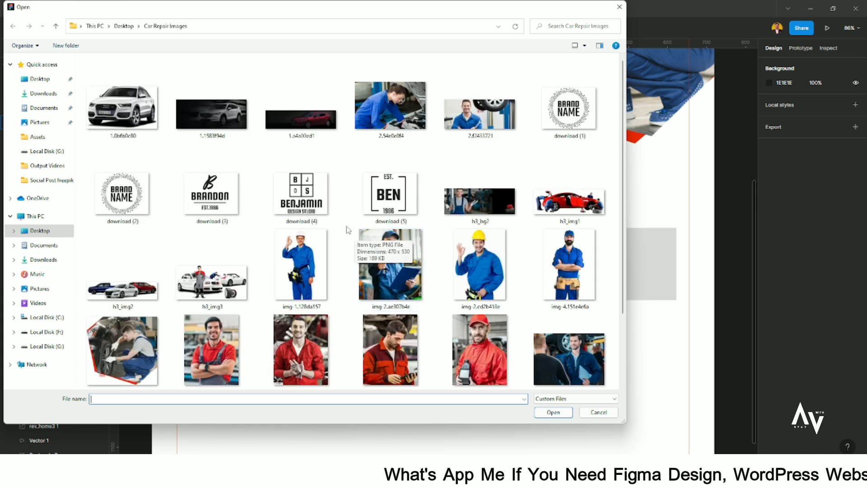
click(480, 113)
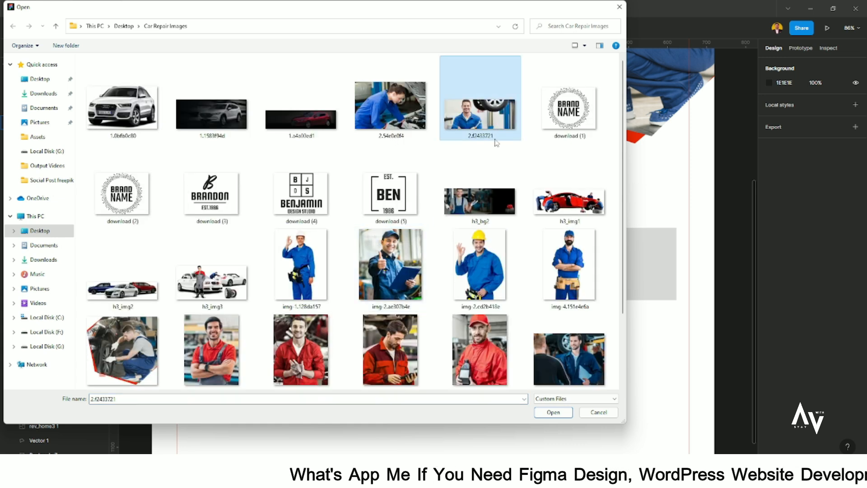
click(554, 412)
click(387, 350)
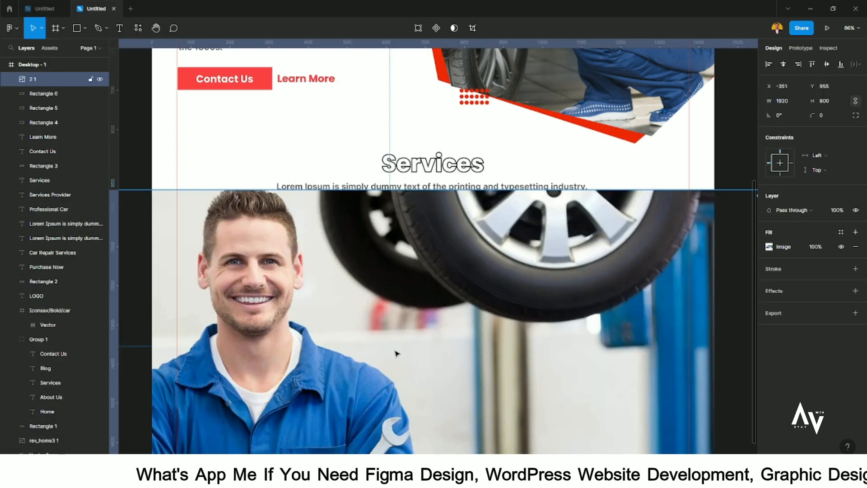
- Scale the placed mechanic photo down to about 606 × 253 px and flip it horizontally and vertically so it stands upright
scroll(621, 221, down, 3)
drag(622, 221, 461, 298)
right_click(407, 316)
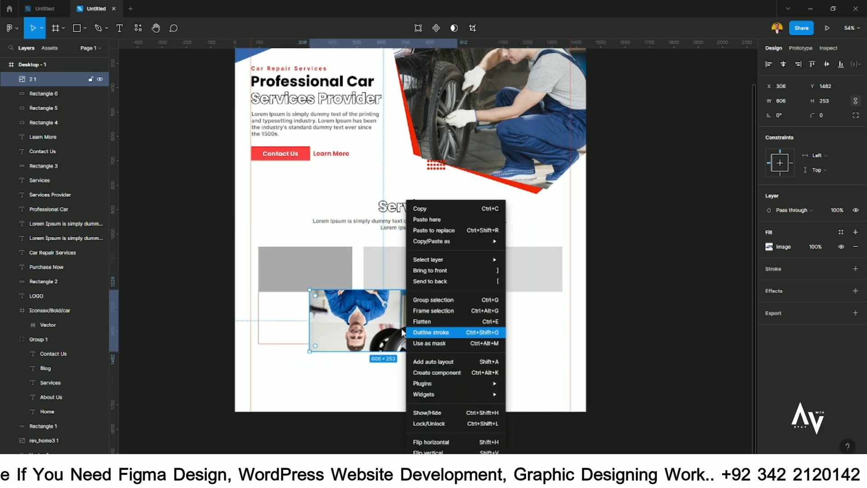
click(432, 443)
right_click(401, 330)
click(431, 452)
click(424, 354)
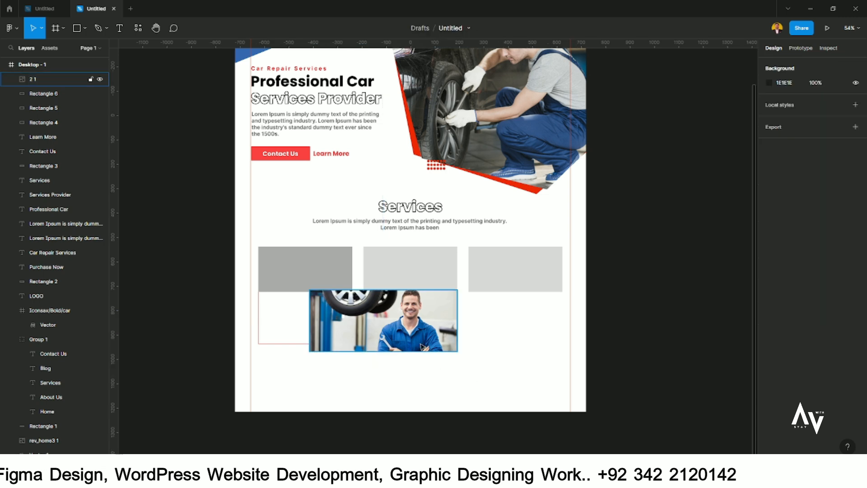
- Resize the mechanic photo to about 492 × 205 px and position it over the first card, leaving the grey rectangle's lower edge exposed
drag(392, 336, 333, 316)
scroll(311, 299, up, 8)
drag(543, 219, 475, 249)
drag(408, 309, 357, 220)
drag(422, 265, 432, 280)
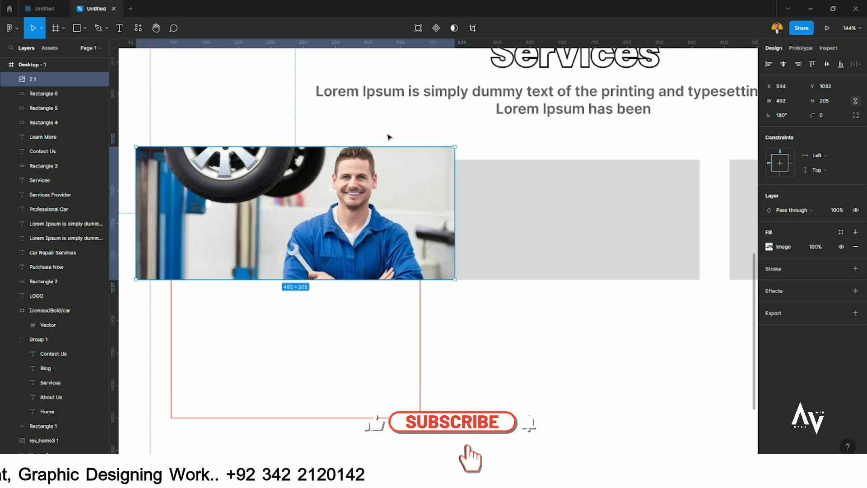
drag(382, 124, 320, 214)
click(560, 337)
drag(361, 241, 361, 226)
- Mask the mechanic photo with the first card's grey rectangle and shift the photo down to fill the mask
click(349, 270)
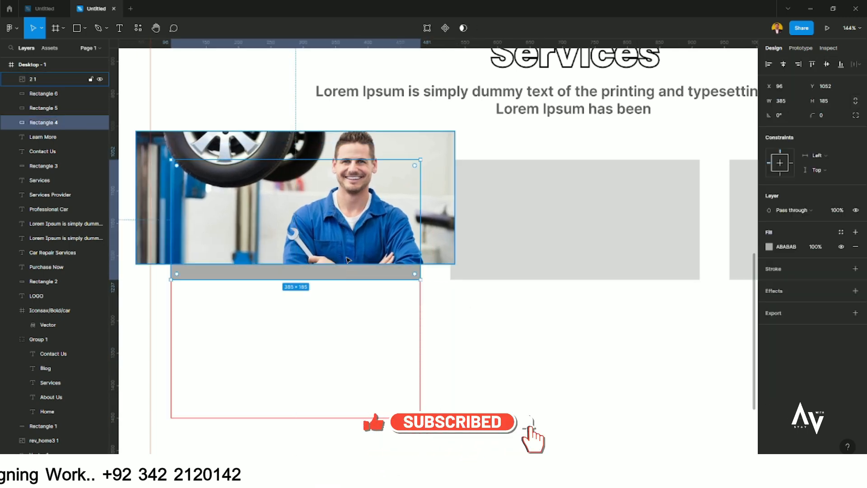
shift+click(346, 247)
right_click(324, 202)
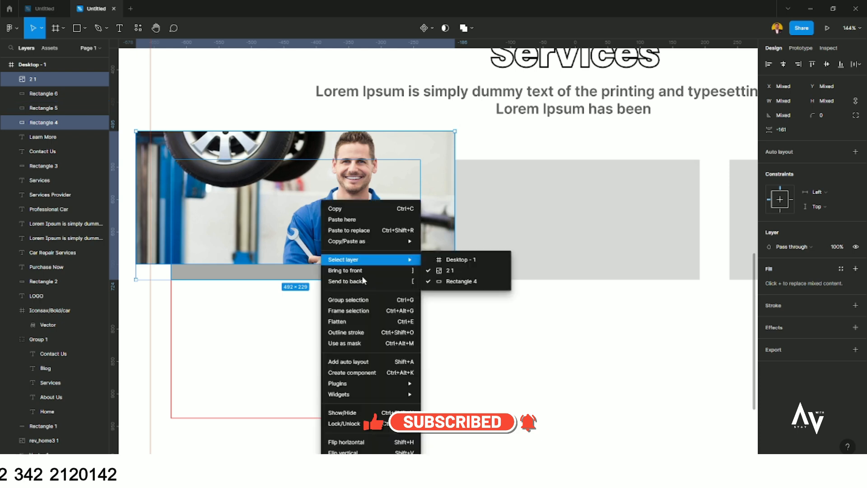
click(357, 361)
drag(355, 235, 355, 251)
click(510, 344)
click(388, 238)
click(537, 313)
click(406, 247)
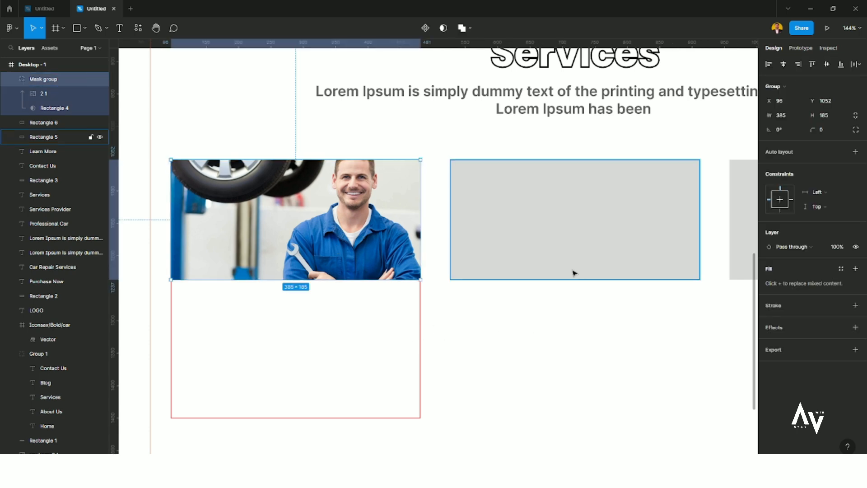
- Bring the red-outlined rectangle in front of the masked photo and align the photo with the outline's top edge
click(455, 314)
click(340, 337)
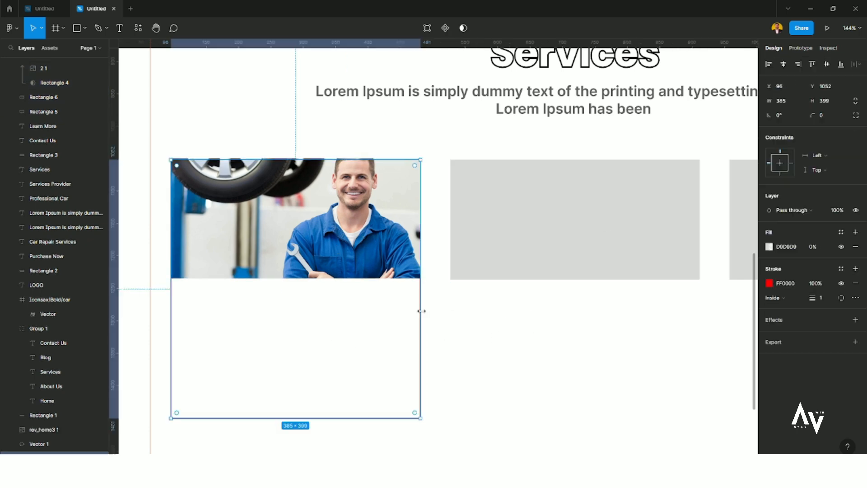
right_click(420, 309)
click(456, 271)
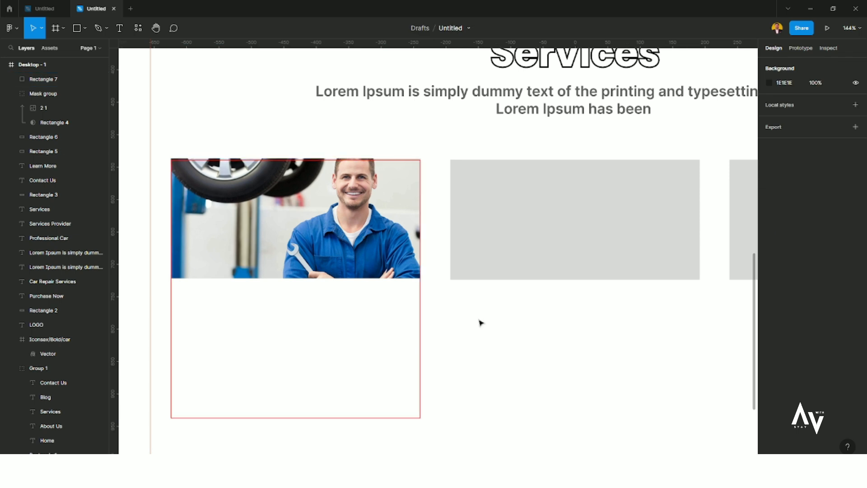
click(344, 249)
key(shift+Up)
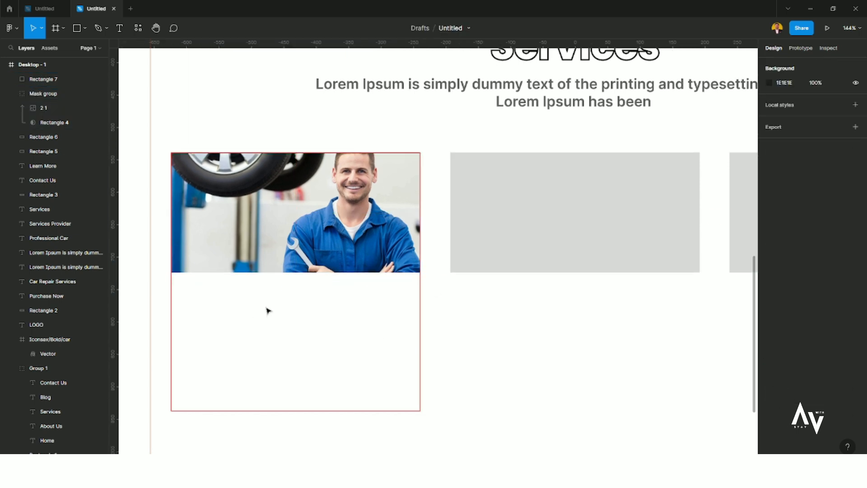
key(Escape)
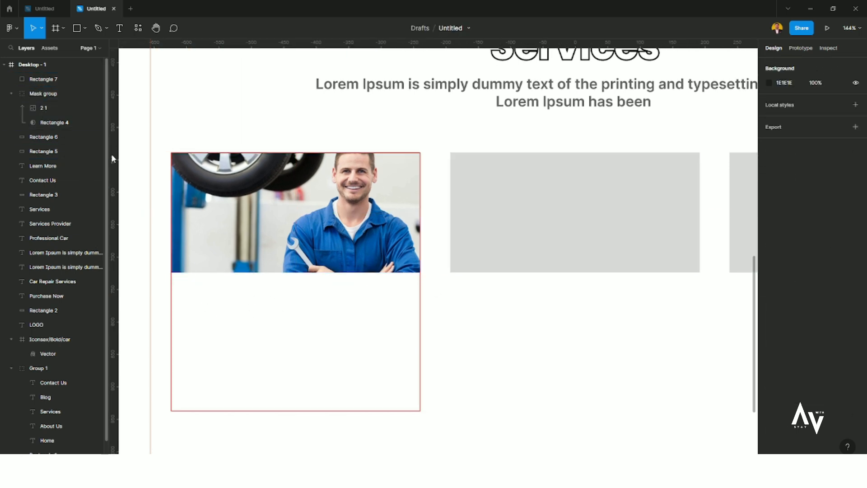
- Duplicate the red Learn More text into the first card below the photo and change it to Car Repair
scroll(467, 169, up, 2)
scroll(403, 170, down, 5)
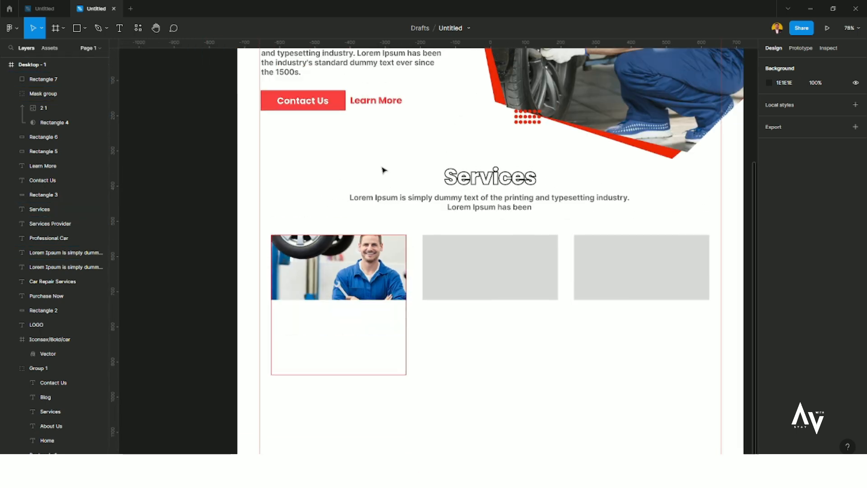
click(318, 104)
drag(325, 333, 303, 323)
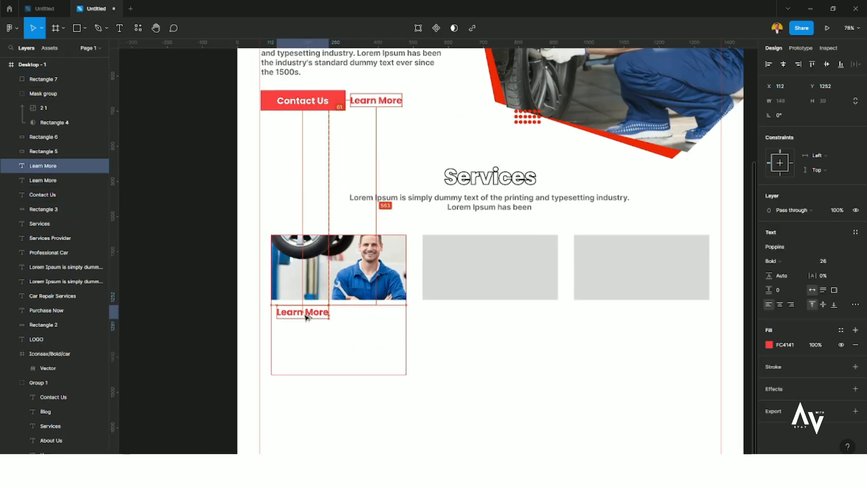
double_click(303, 315)
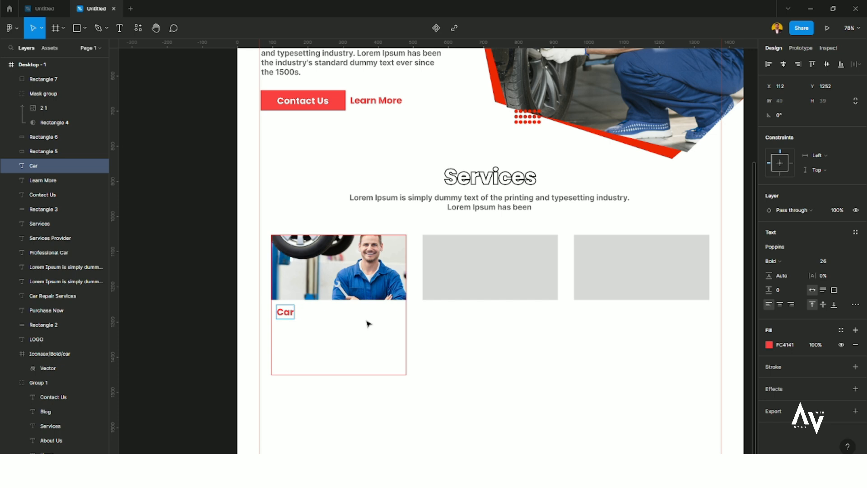
click(367, 321)
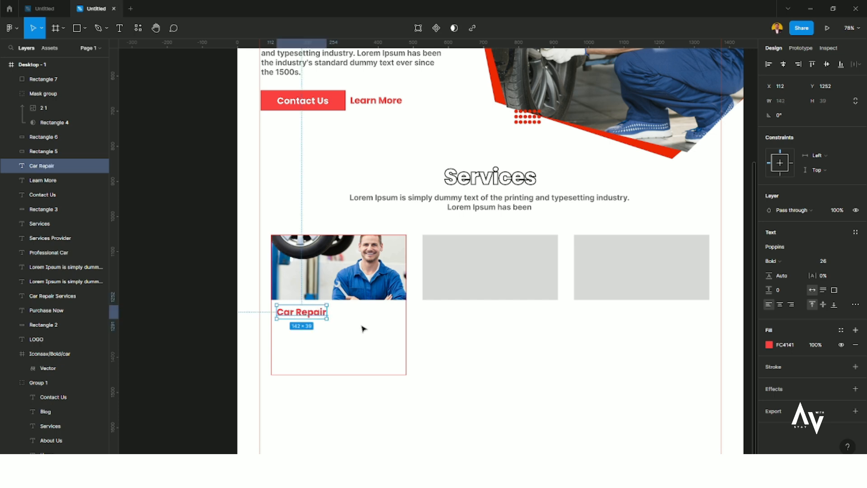
click(362, 326)
- Duplicate the hero paragraph beside the first card's lower part and set the copy's font size to 14
click(478, 204)
drag(402, 58, 549, 374)
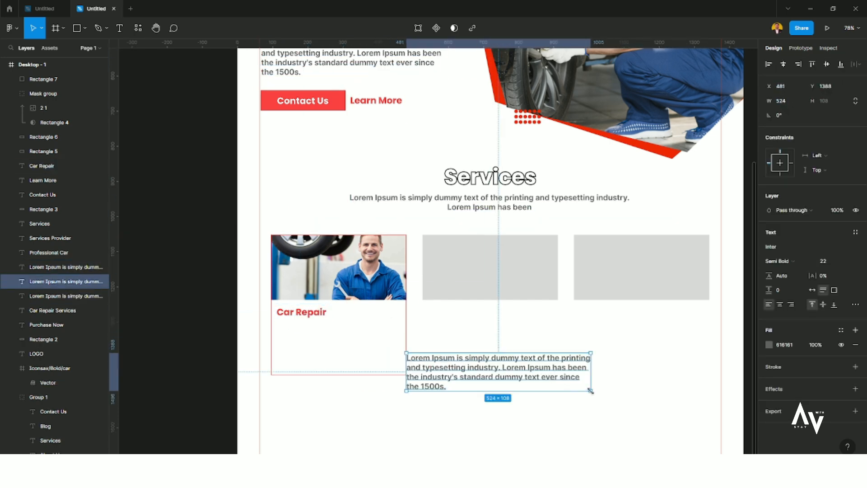
drag(590, 392, 561, 387)
key(ctrl+z)
double_click(516, 373)
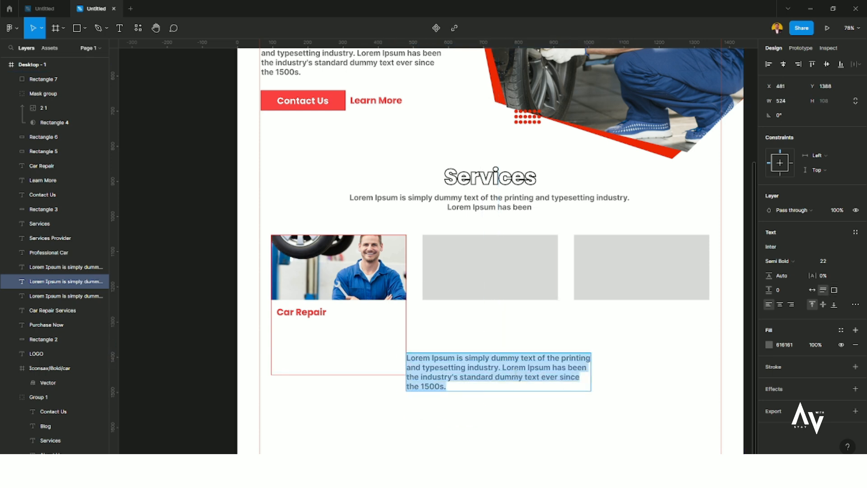
click(831, 261)
text(14)
key(Return)
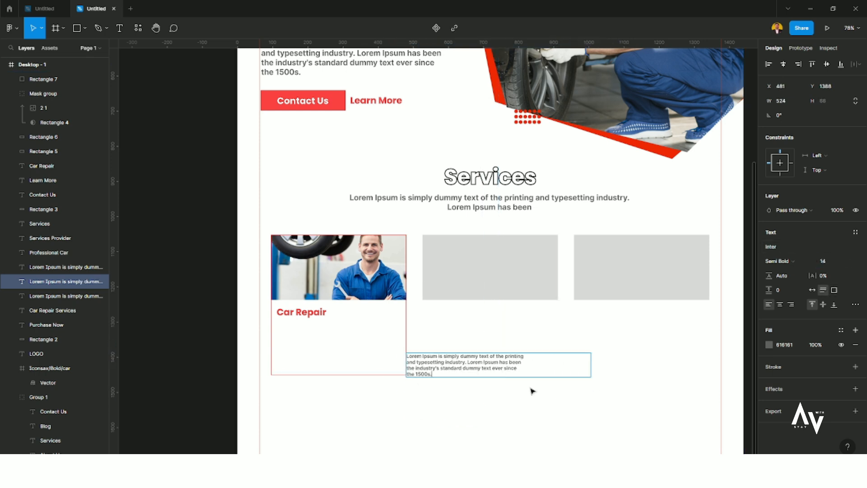
- Fit the small paragraph inside the first card, left-aligned directly under the Car Repair title
drag(590, 364, 352, 336)
click(547, 374)
click(353, 360)
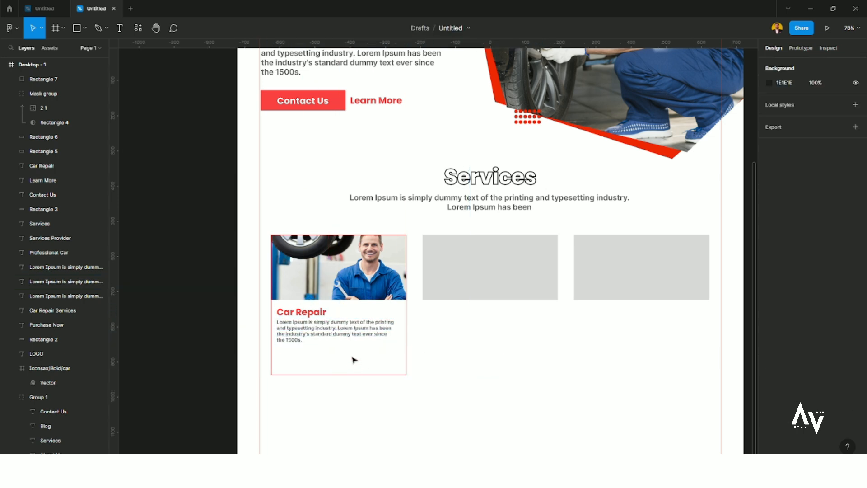
- Duplicate the hero's Contact Us button with its label and place the copy under the first card's paragraph
scroll(311, 361, up, 2)
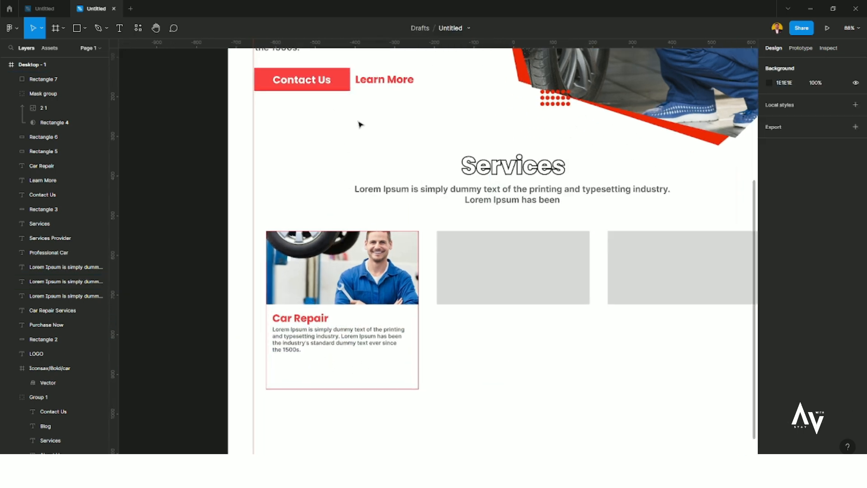
drag(310, 100, 332, 373)
click(387, 374)
click(367, 373)
- Give the copied button rectangle an FC4141 outline and set its fill opacity to 0%
click(775, 269)
click(769, 283)
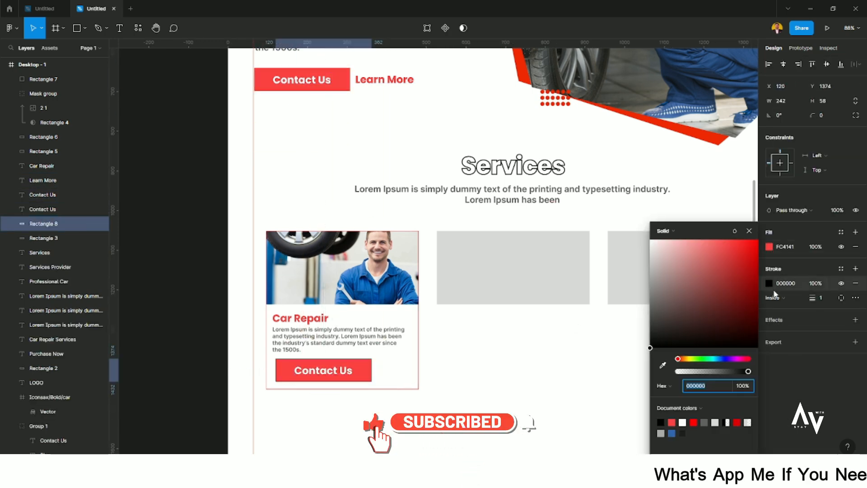
click(671, 422)
click(769, 246)
drag(749, 371, 659, 368)
click(823, 405)
- Change the Contact Us label inside the first card's button from white to red
click(344, 373)
click(770, 344)
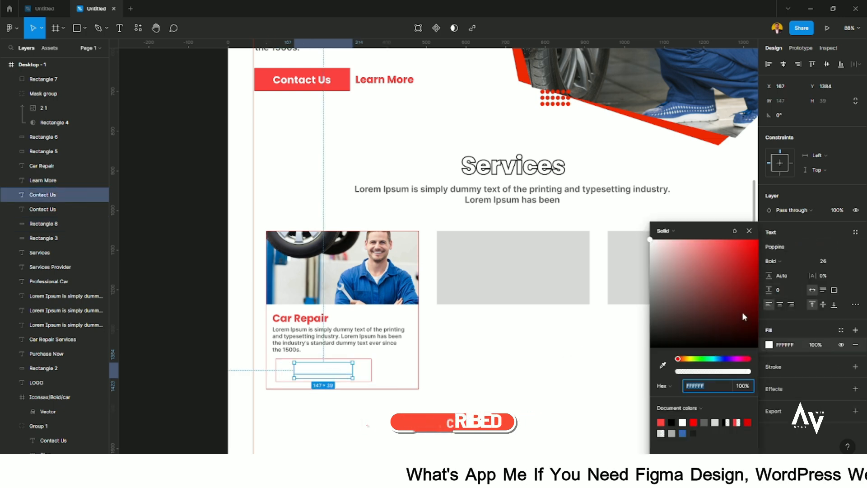
drag(741, 312, 758, 237)
click(543, 397)
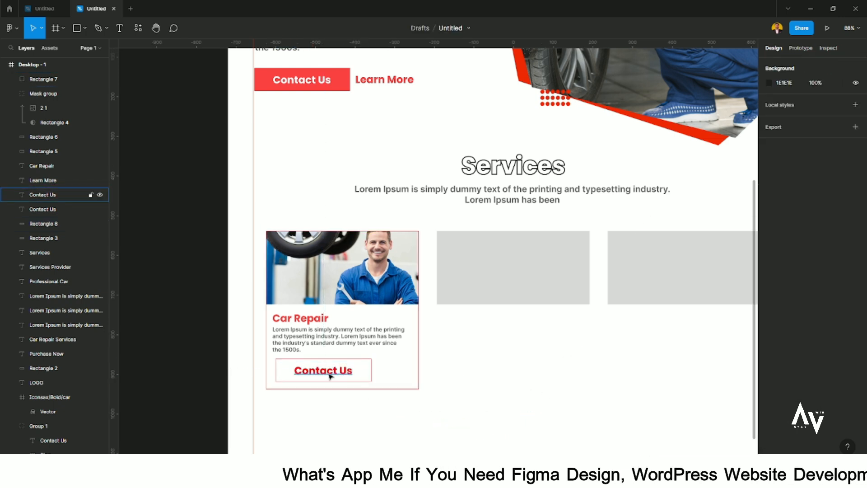
- Resize the first card's button outline to about 204 by 53 around its label and align the label to the outline's centre
drag(330, 376, 302, 373)
click(360, 371)
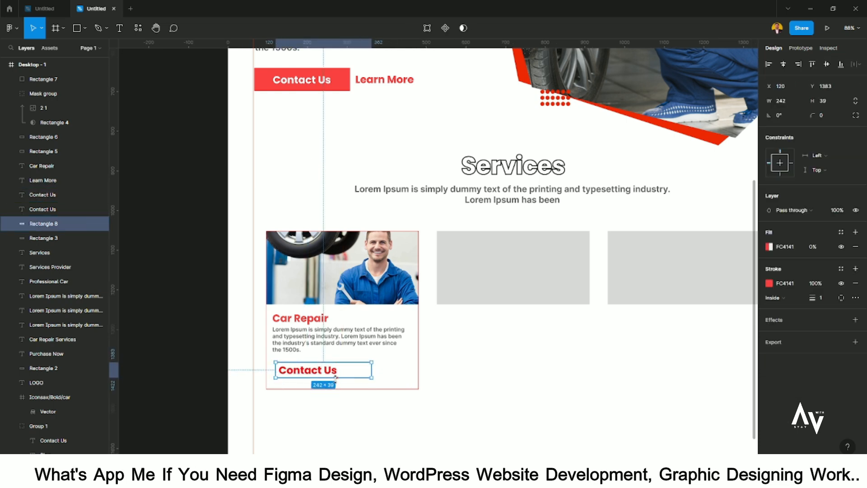
drag(371, 373, 345, 377)
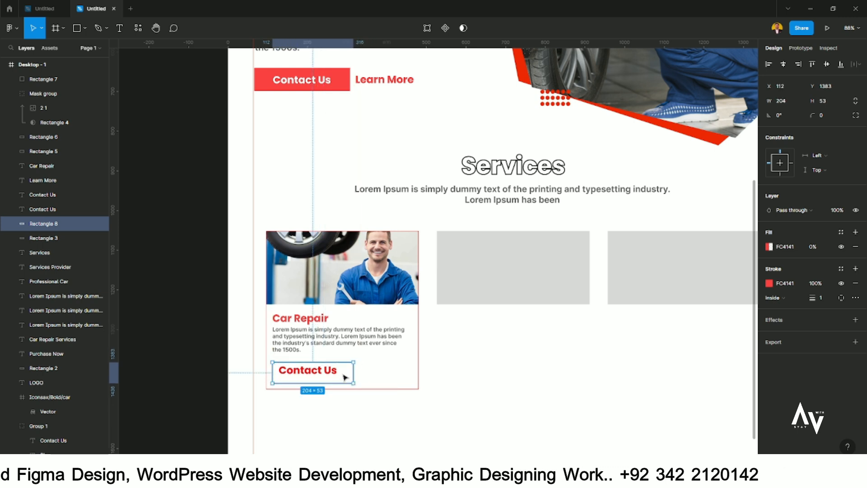
shift+click(339, 373)
click(827, 64)
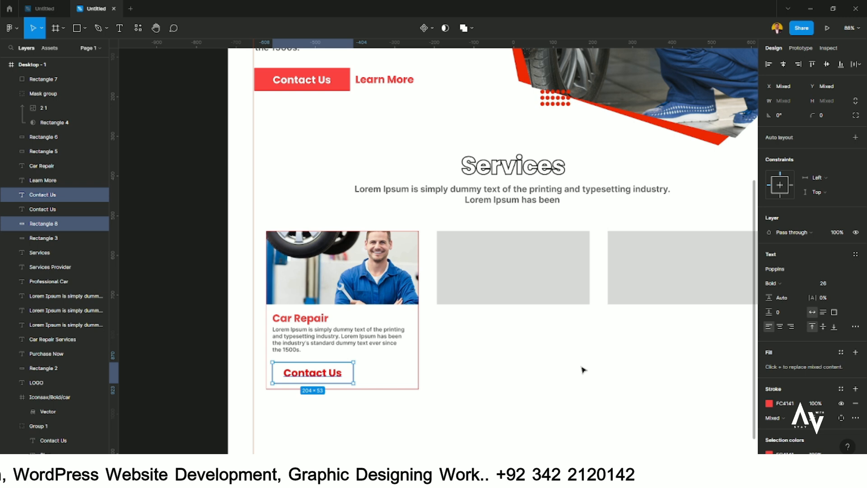
click(580, 367)
- Change the card button's label to Learn More at font size 18 and shrink the outline to about 154 by 41 around it
scroll(325, 378, down, 1)
double_click(327, 370)
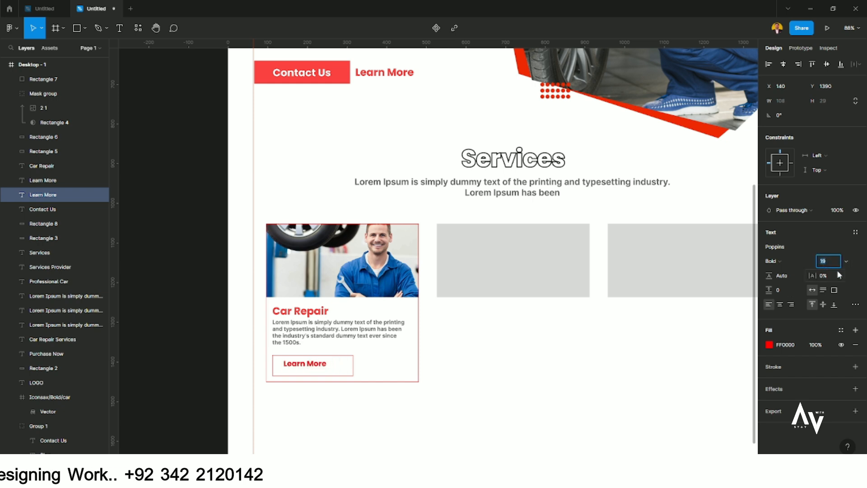
click(350, 368)
drag(353, 369, 342, 369)
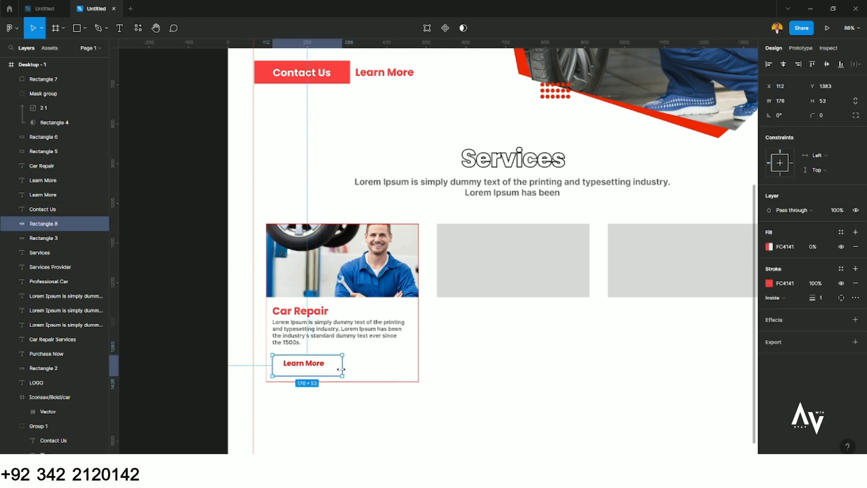
shift+click(318, 368)
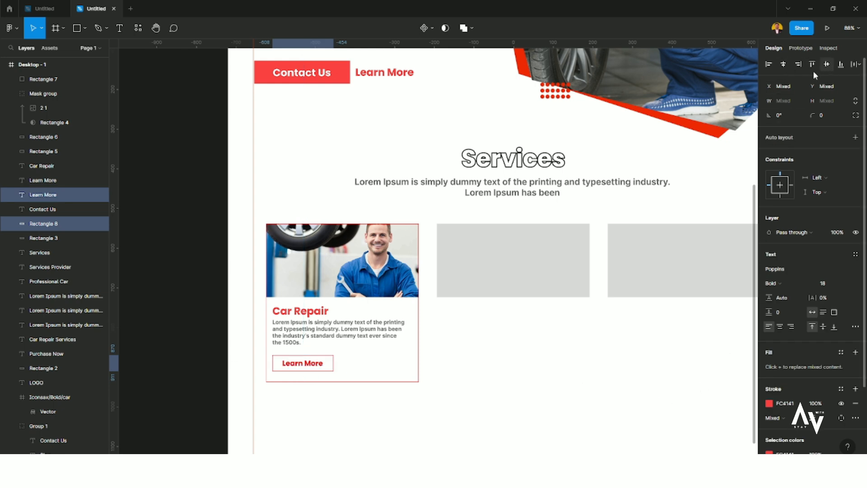
click(570, 364)
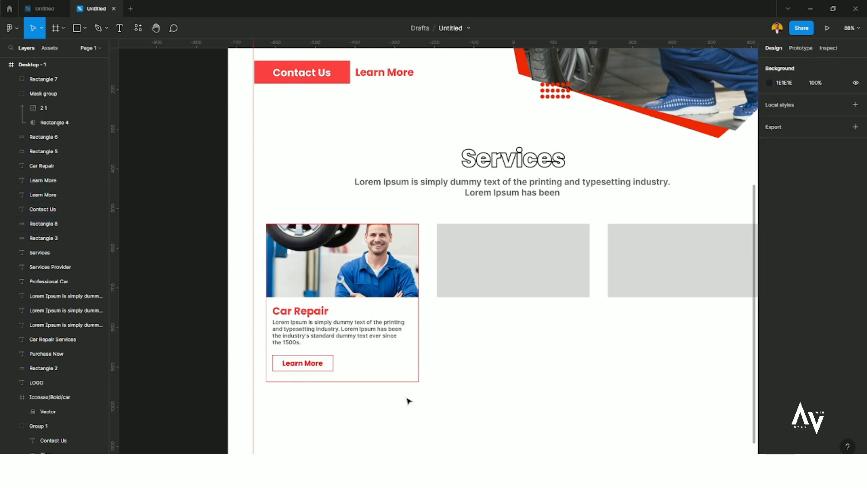
- Delete the two grey placeholder rectangles beside the finished first card
scroll(454, 377, down, 1)
drag(625, 339, 527, 265)
key(Delete)
- Duplicate the complete Car Repair card twice to form an evenly spaced row of three
drag(469, 260, 284, 400)
drag(379, 296, 616, 292)
scroll(427, 312, down, 3)
click(451, 392)
scroll(430, 406, up, 1)
scroll(451, 396, up, 1)
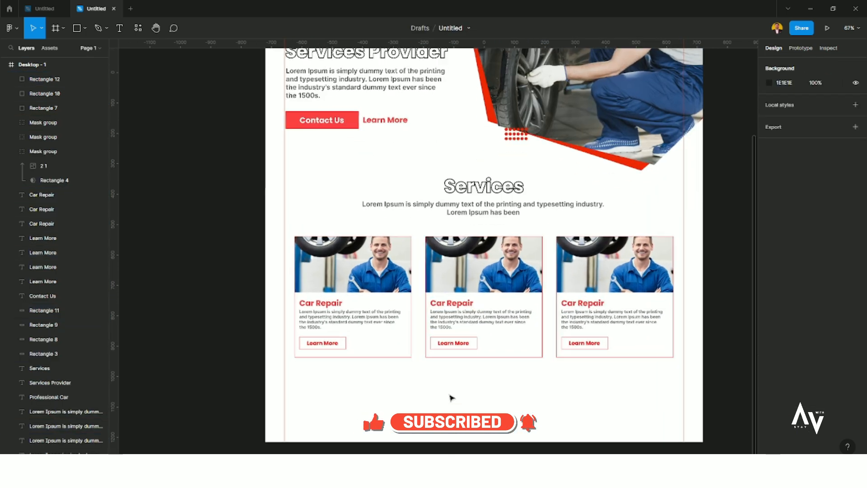
- Add a drop shadow effect to the middle card's outline rectangle and open the effect's settings
scroll(451, 397, up, 1)
drag(431, 196, 547, 345)
click(559, 344)
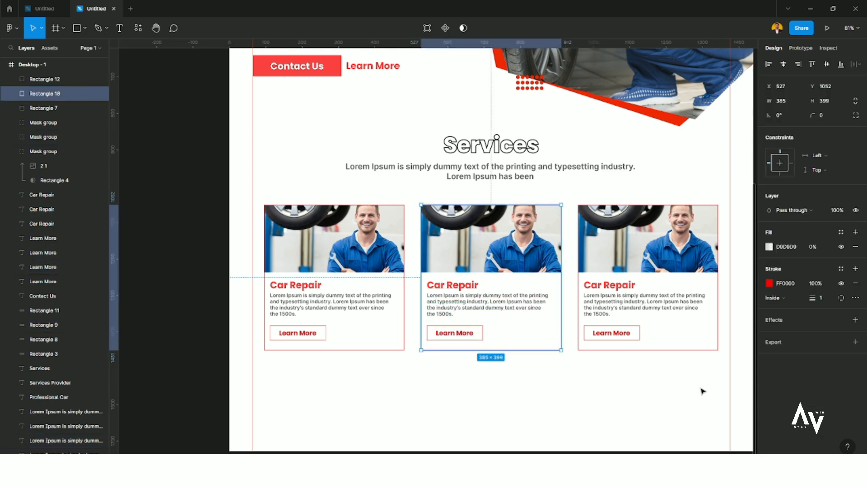
click(855, 319)
click(769, 334)
- Set the middle card's drop shadow to Y offset 13, blur 6 and spread 7
click(677, 372)
click(733, 357)
text(7)
key(Up)
click(724, 372)
key(Up)
key(Up)
key(Up)
key(Up)
key(Up)
key(Up)
key(Up)
key(Up)
key(Up)
key(Up)
key(Down)
key(Down)
key(Down)
click(675, 372)
key(Up)
key(Up)
key(Up)
key(Up)
click(736, 356)
key(Down)
key(Down)
key(Down)
key(Down)
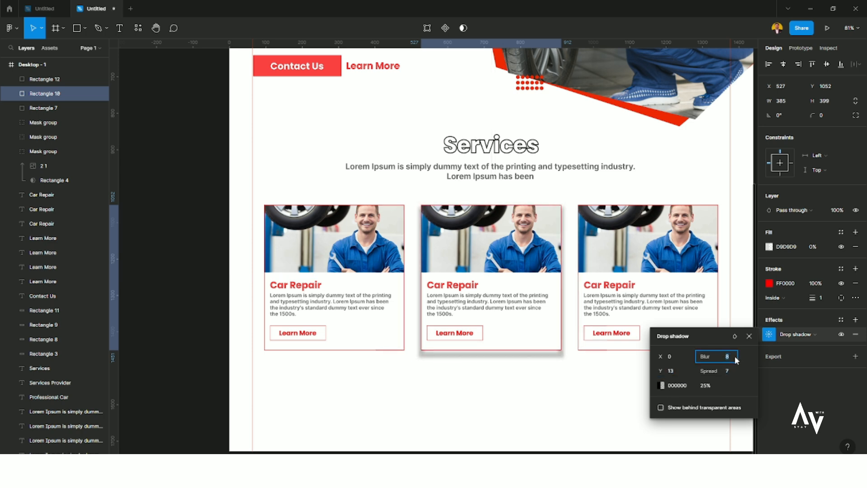
- Adjust the middle card's drop shadow to Y offset 7, blur 12 and spread 13
click(677, 371)
key(Down)
key(Down)
key(Down)
key(Down)
key(Down)
key(Down)
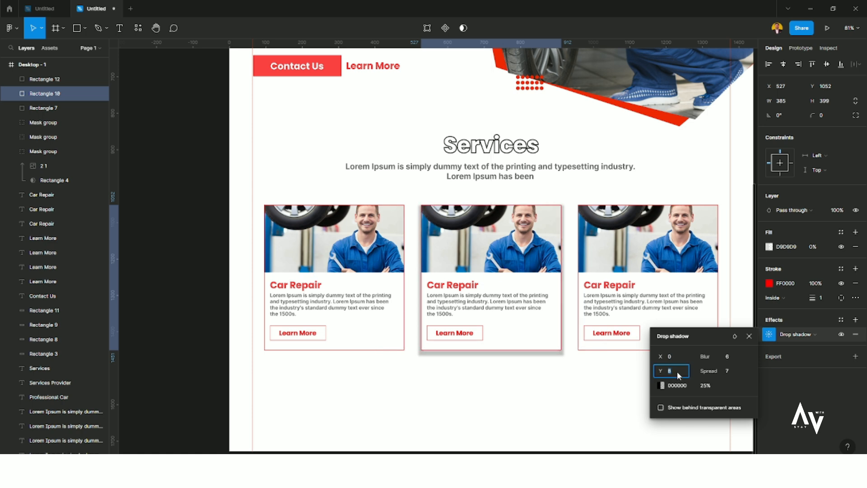
click(730, 356)
key(Up)
key(Up)
key(Up)
key(Up)
key(Up)
key(Up)
key(Up)
key(Up)
key(Up)
key(Up)
key(Up)
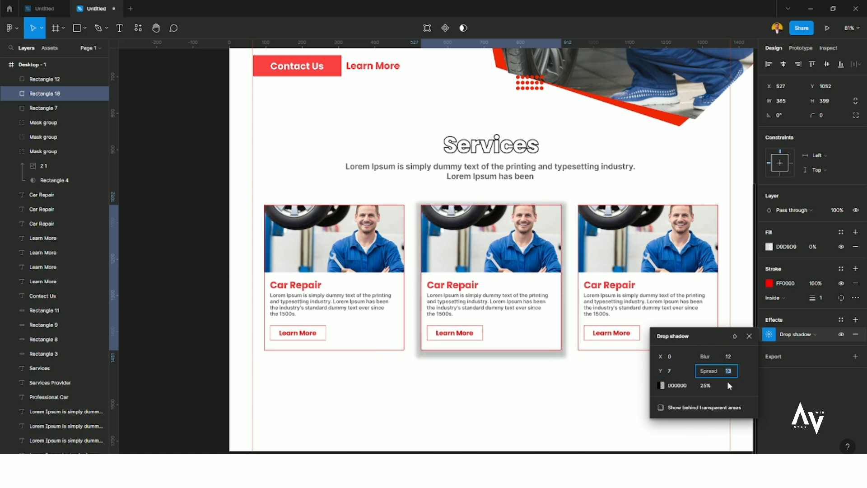
click(749, 336)
click(387, 360)
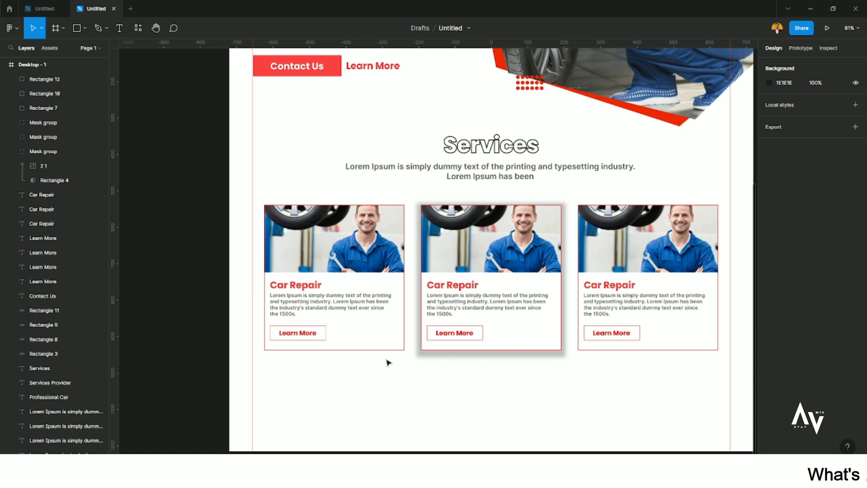
- Change the middle card's outline colour from red to black
scroll(373, 361, down, 1)
scroll(551, 357, up, 1)
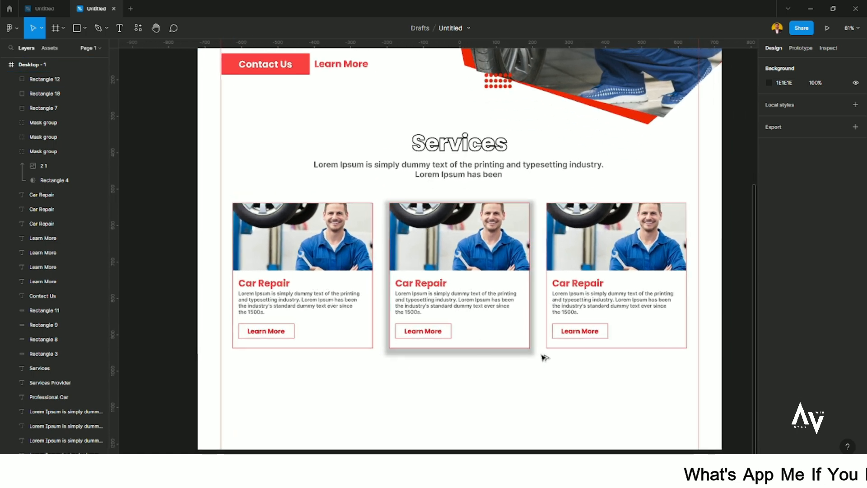
click(519, 347)
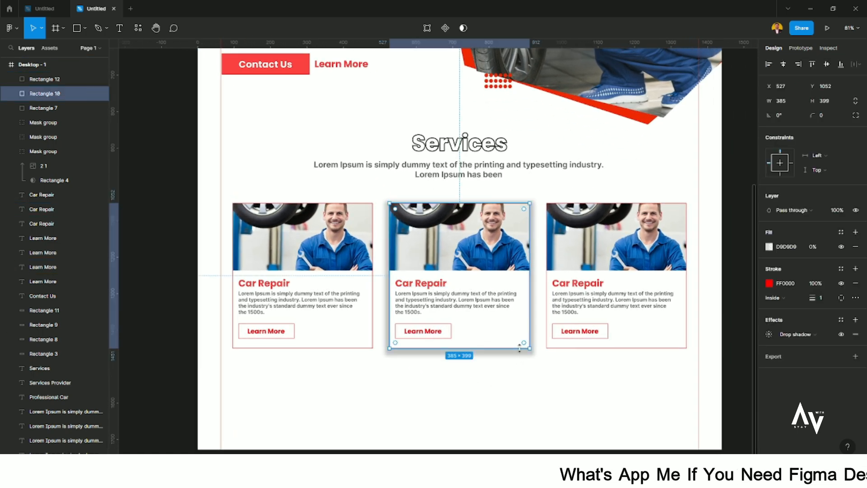
click(770, 285)
drag(709, 321, 637, 358)
click(632, 360)
- Recolour the outlines of the third and first cards black to match the middle card
click(612, 348)
click(771, 286)
drag(709, 322, 579, 406)
click(579, 405)
click(372, 347)
click(768, 283)
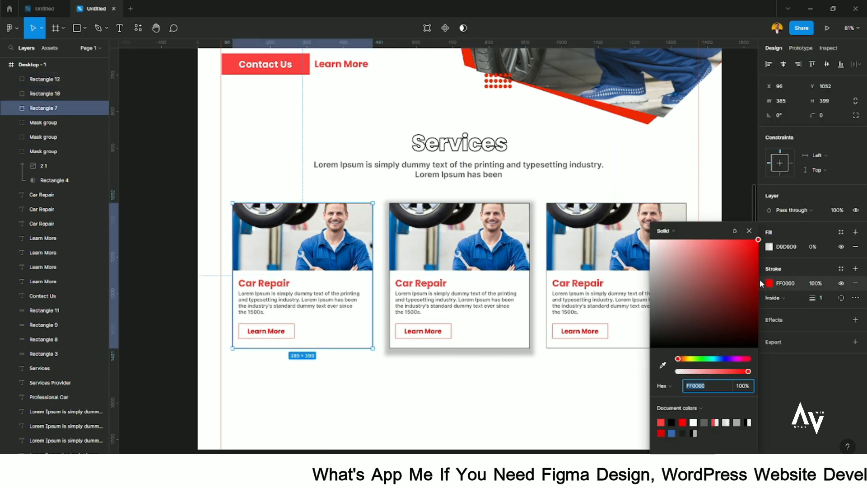
drag(709, 323, 569, 412)
click(569, 411)
- Change the middle card's Learn More text colour to black, 000000
scroll(520, 395, down, 1)
scroll(507, 389, down, 1)
scroll(458, 359, up, 1)
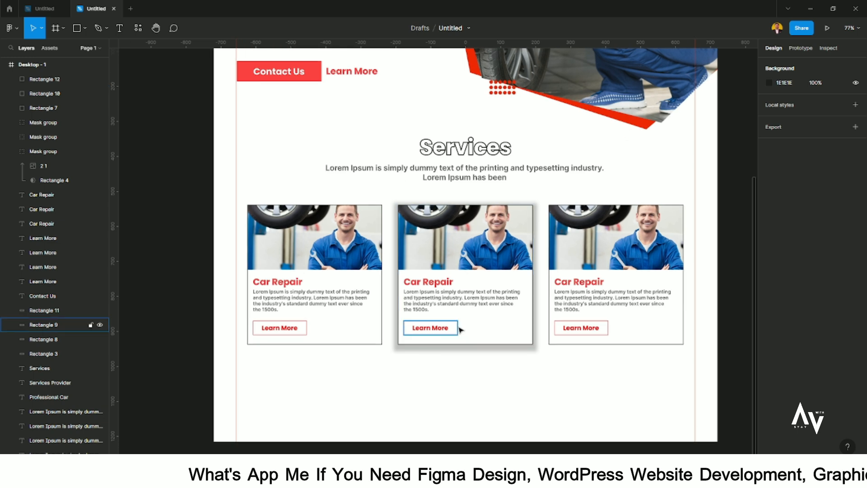
click(457, 328)
click(430, 327)
click(769, 345)
drag(709, 322, 587, 397)
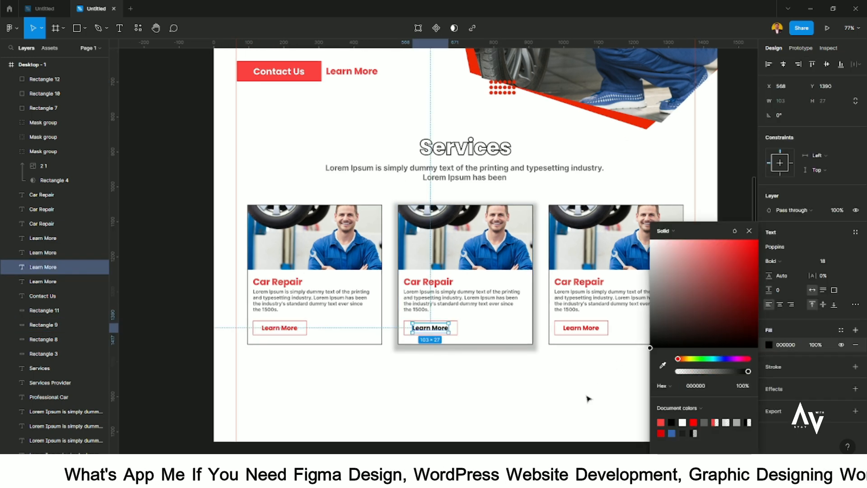
- Recolour the Learn More text of the third and first cards black
click(581, 328)
click(768, 345)
drag(709, 323, 660, 346)
click(372, 354)
click(296, 332)
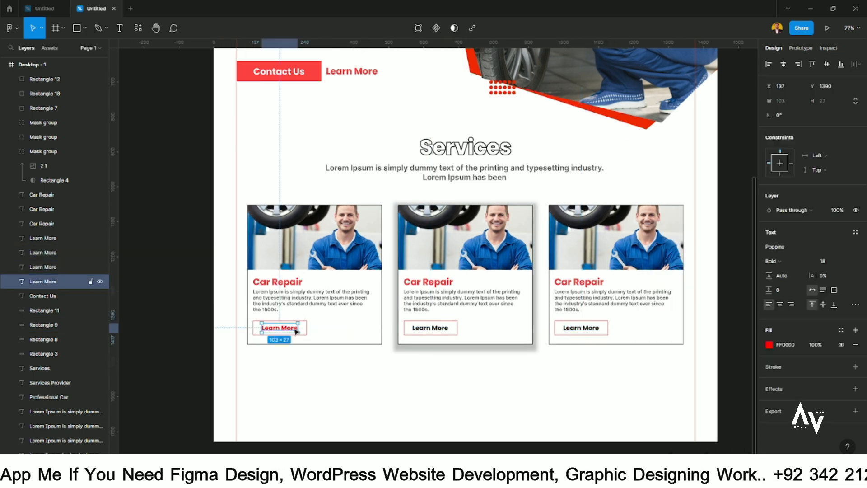
click(769, 346)
drag(705, 327, 603, 408)
click(603, 406)
- Change the red outline of the third card's Learn More button to a dark neutral colour
click(608, 333)
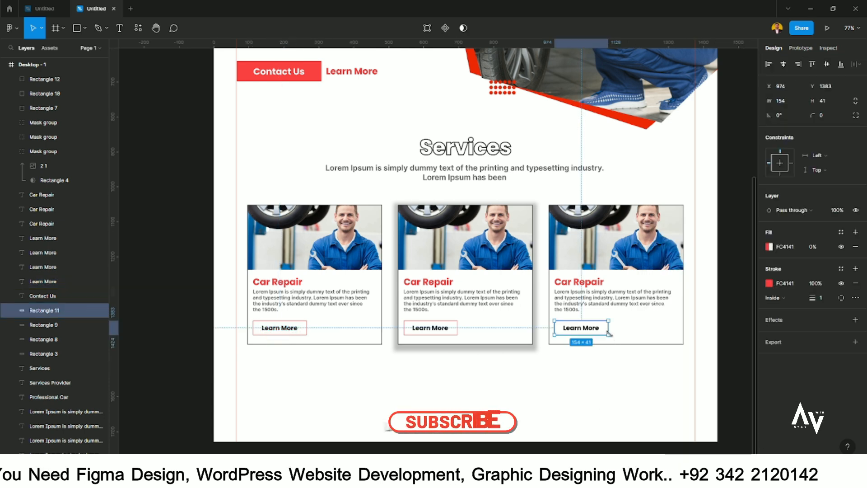
click(770, 286)
drag(704, 300, 645, 316)
click(629, 329)
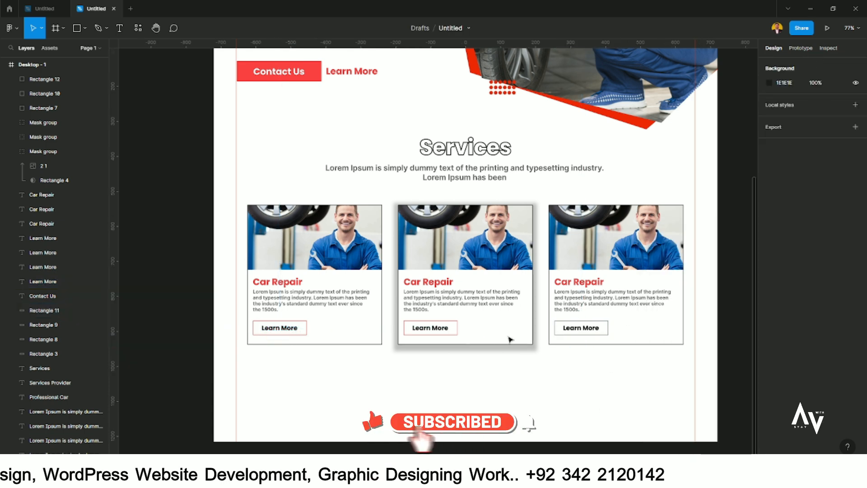
- Replace the red outlines of the middle and first cards' Learn More buttons with a dark neutral colour
click(457, 333)
click(769, 283)
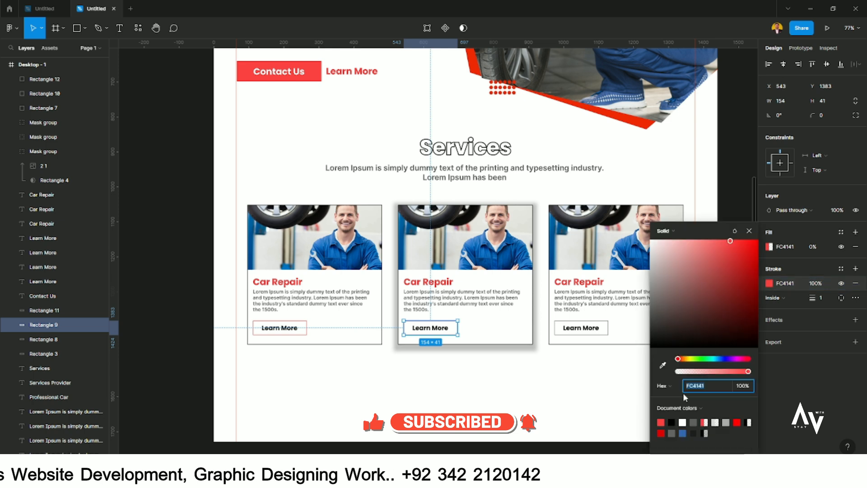
click(681, 421)
click(629, 401)
click(306, 332)
click(767, 285)
click(687, 422)
click(509, 387)
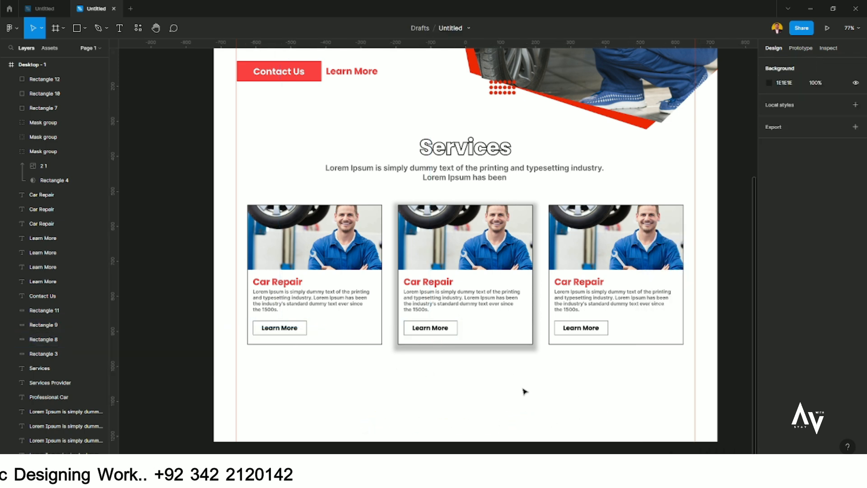
- Shorten the Desktop - 1 frame to a height of 1580 so it ends just below the cards, and show the whole page
click(63, 65)
drag(471, 442, 464, 383)
scroll(421, 392, down, 1)
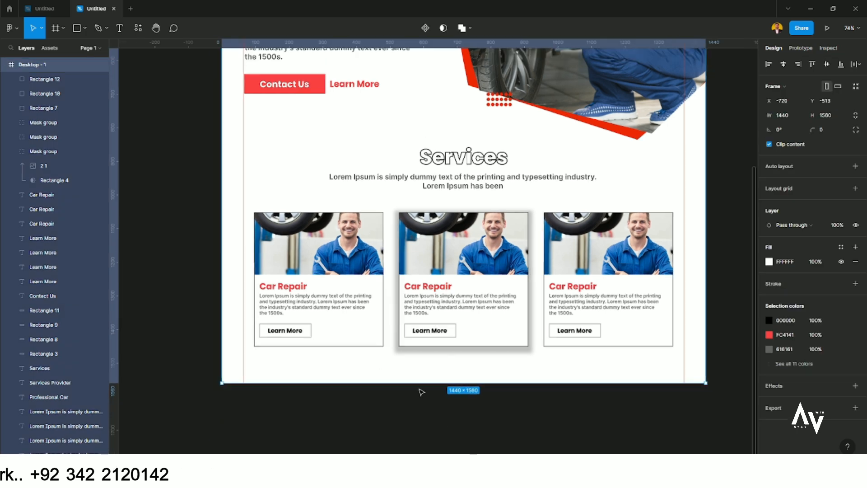
key(shift+2)
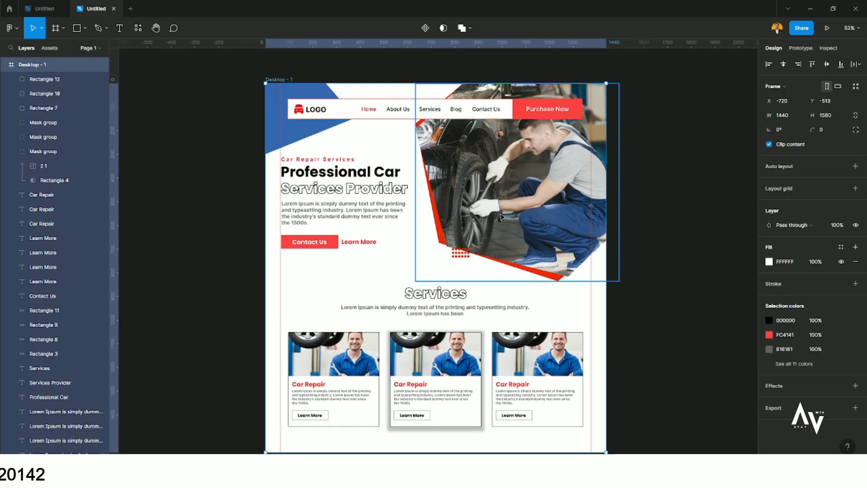